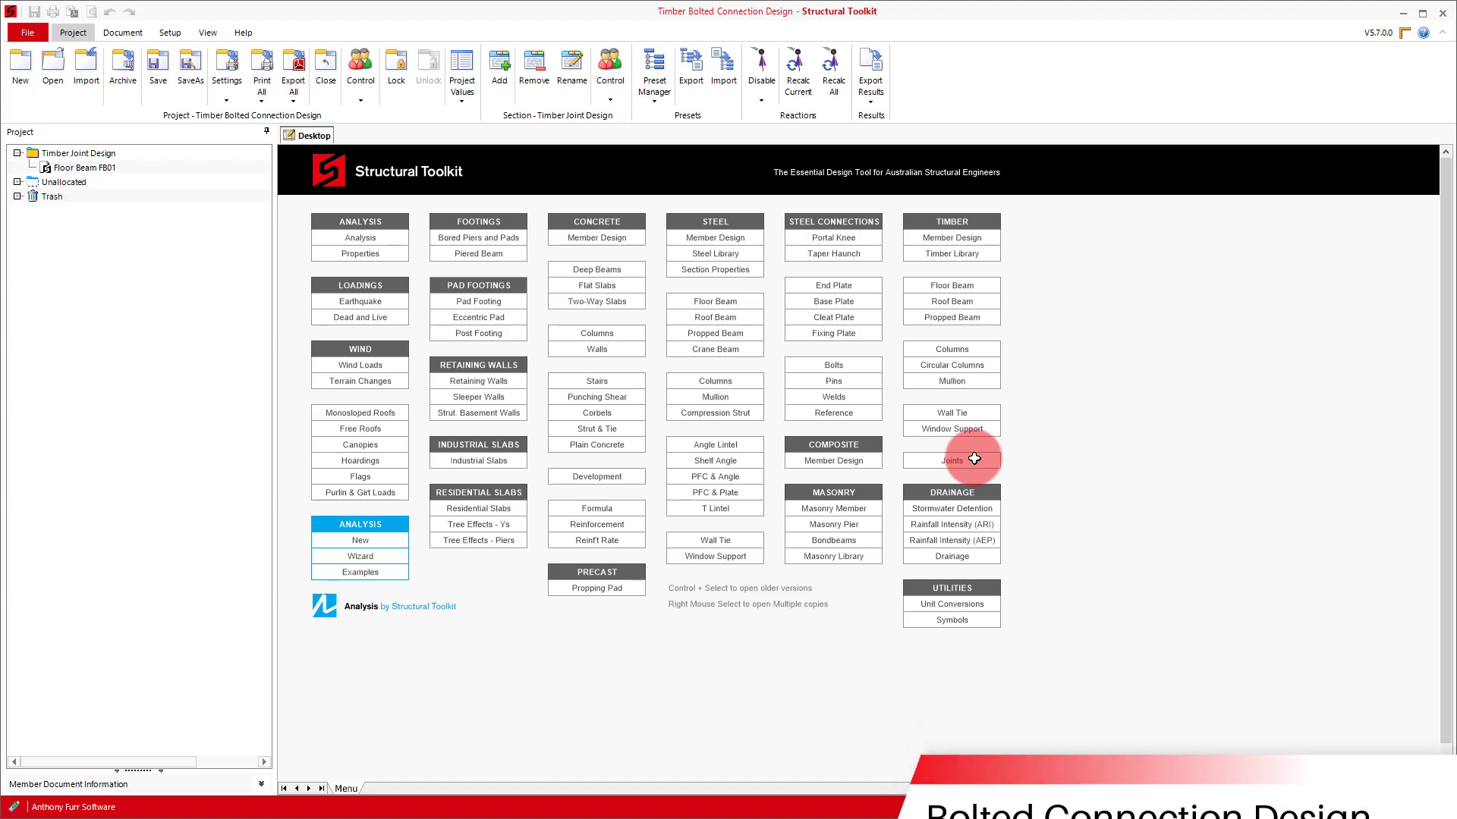
# Step: Add a new Timber Joints member to the project, keeping the default name 'Timber Joint TJ01'
pyautogui.click(992, 460)
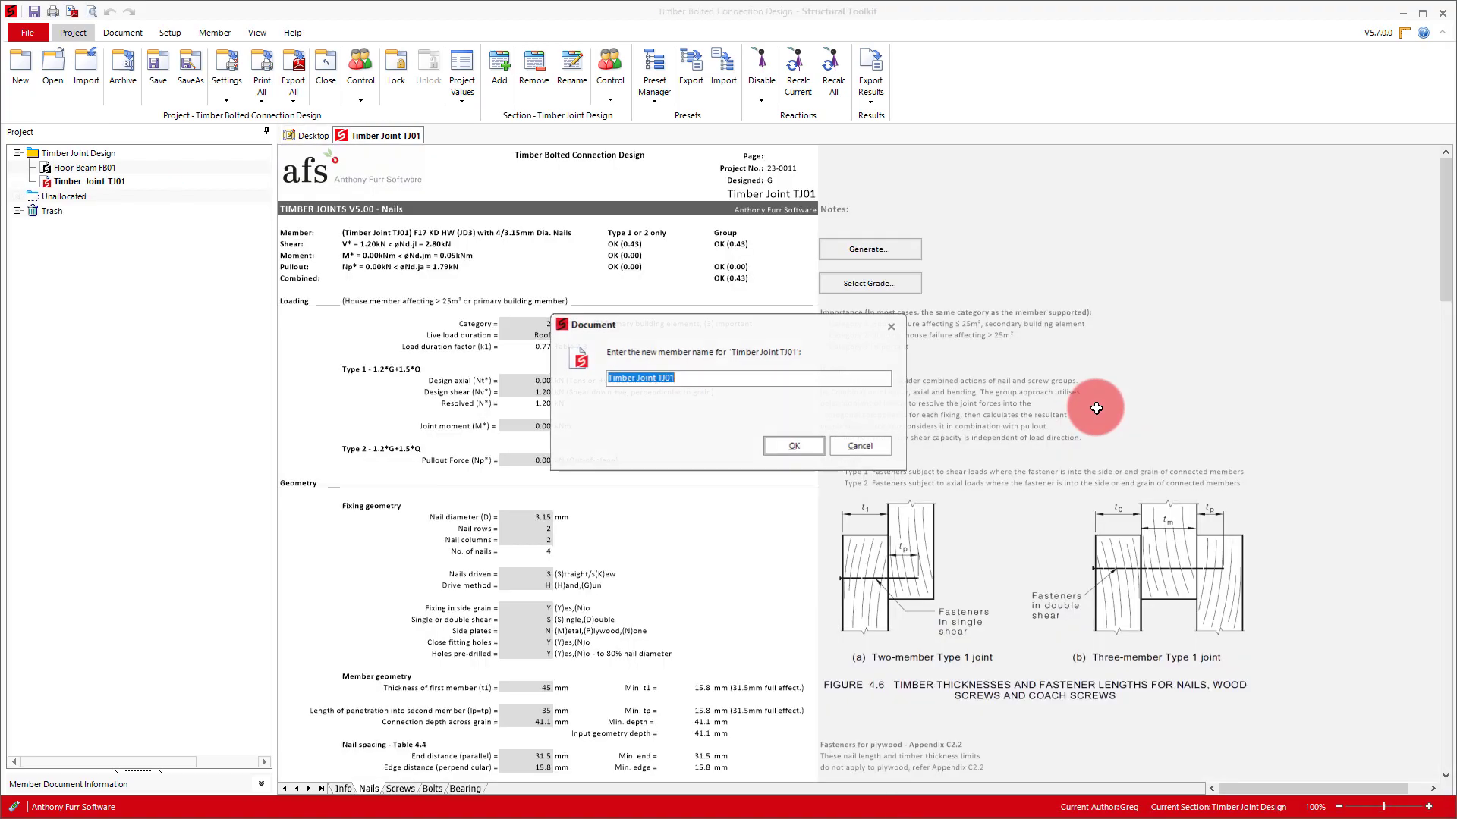
pyautogui.click(789, 447)
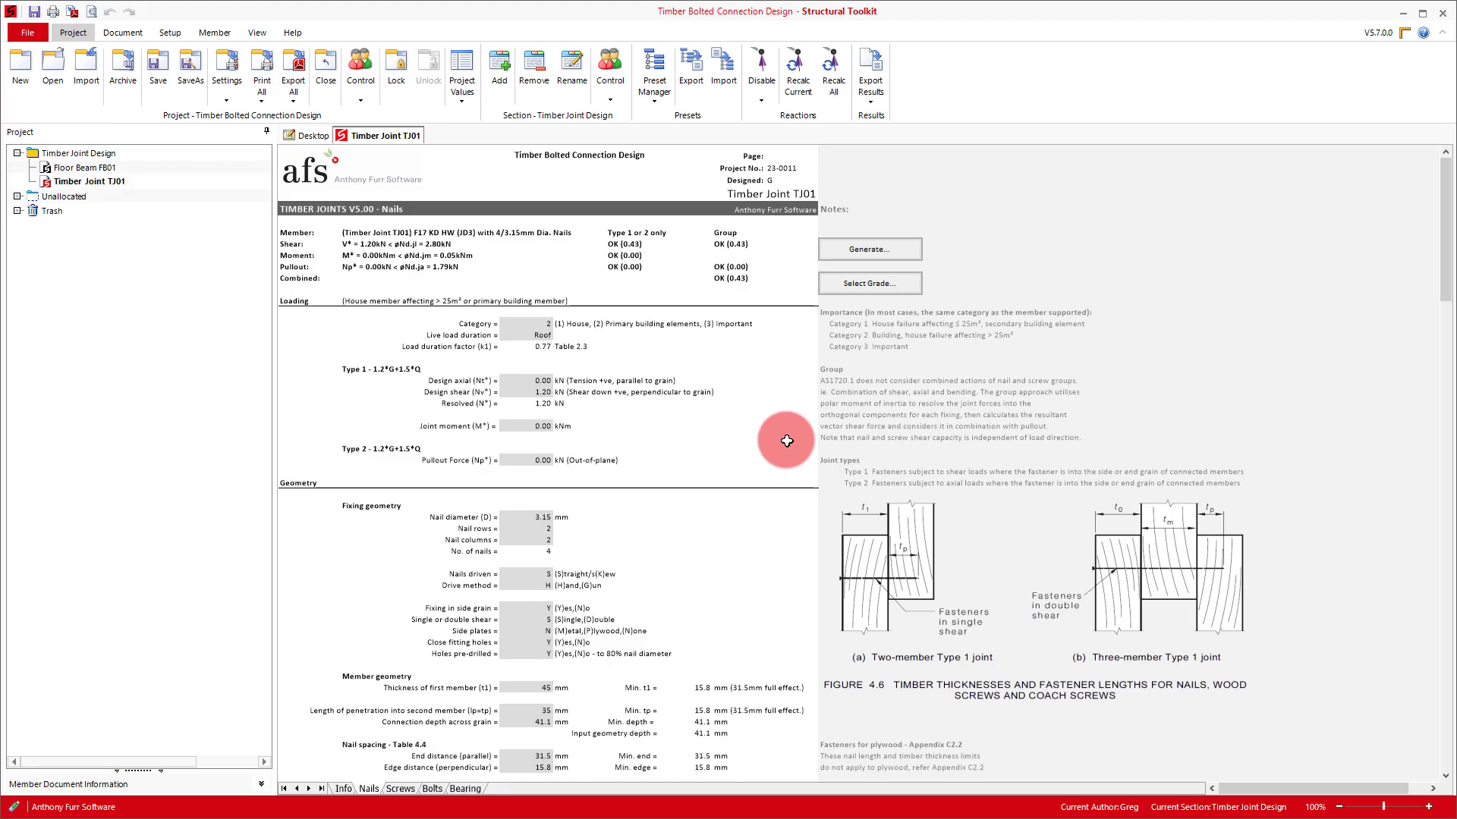
# Step: On TJ01's Bolts sheet, set the live load duration to Floor, giving k1 of 0.69
pyautogui.click(432, 789)
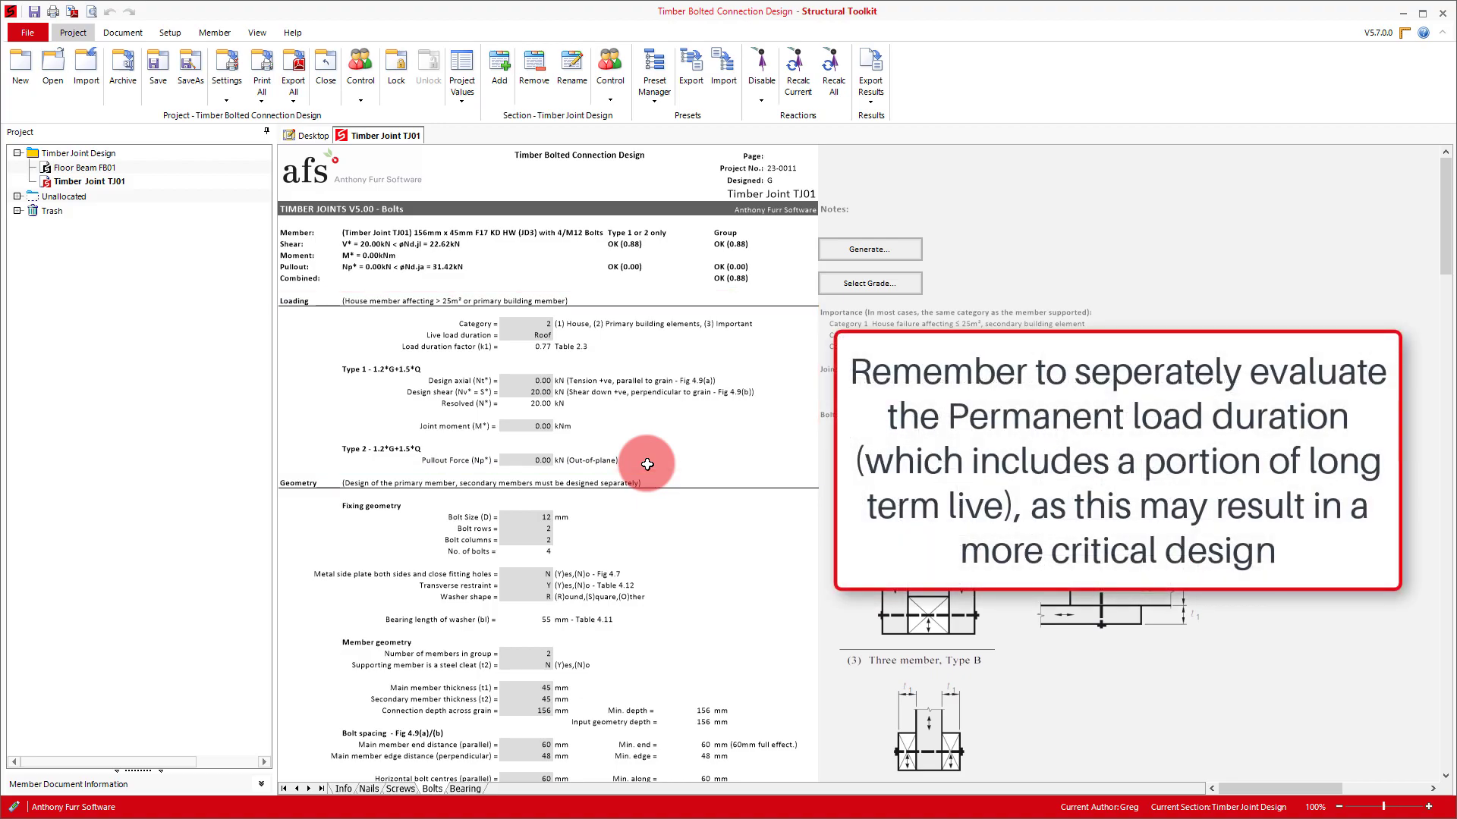
pyautogui.click(540, 334)
pyautogui.click(558, 335)
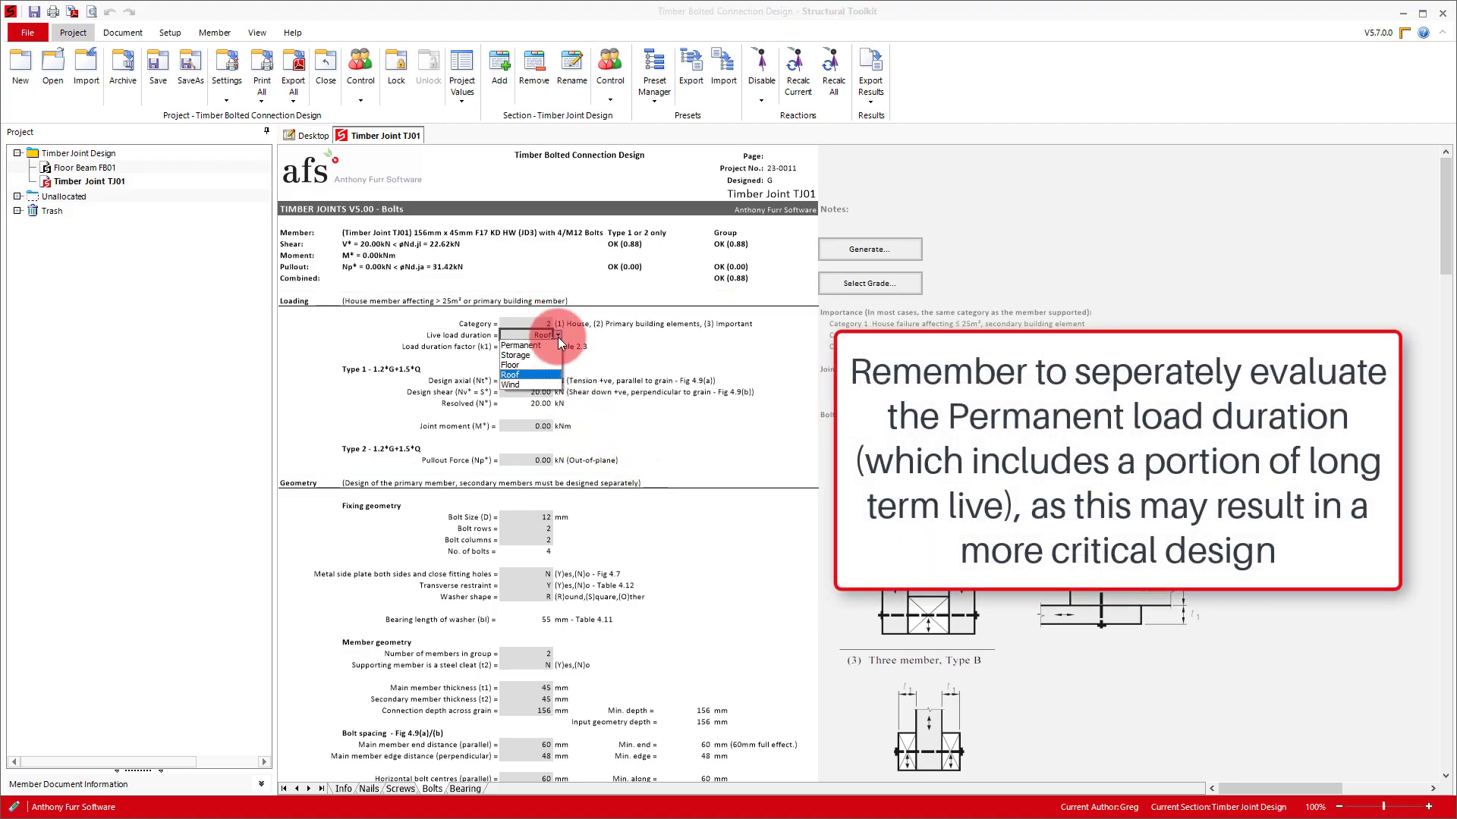
pyautogui.click(542, 365)
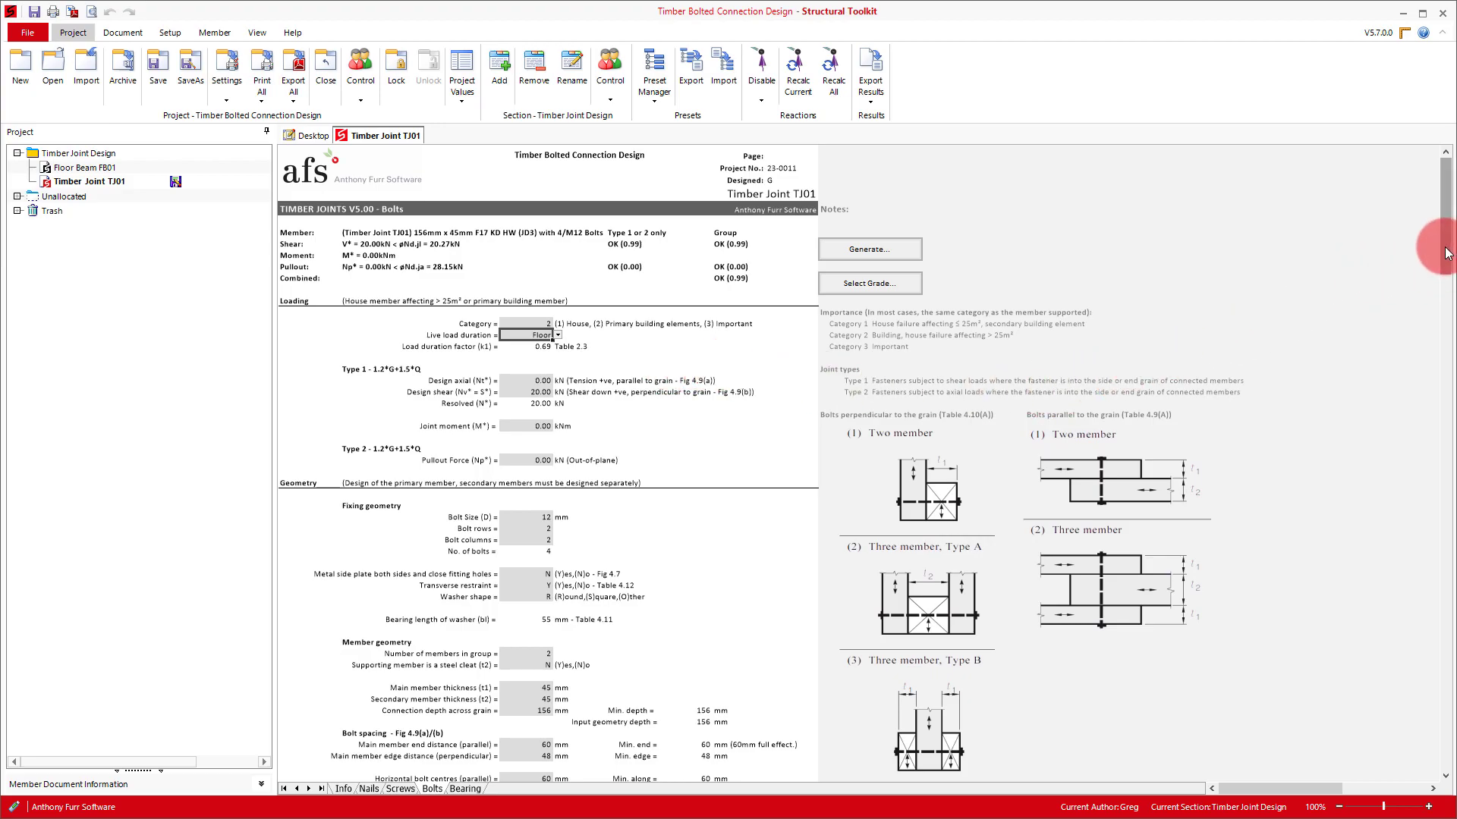
# Step: Open Floor Beam FB01's design sheet to read its 10.68 kN end reaction
pyautogui.moveTo(1448, 245); pyautogui.dragTo(1446, 379)
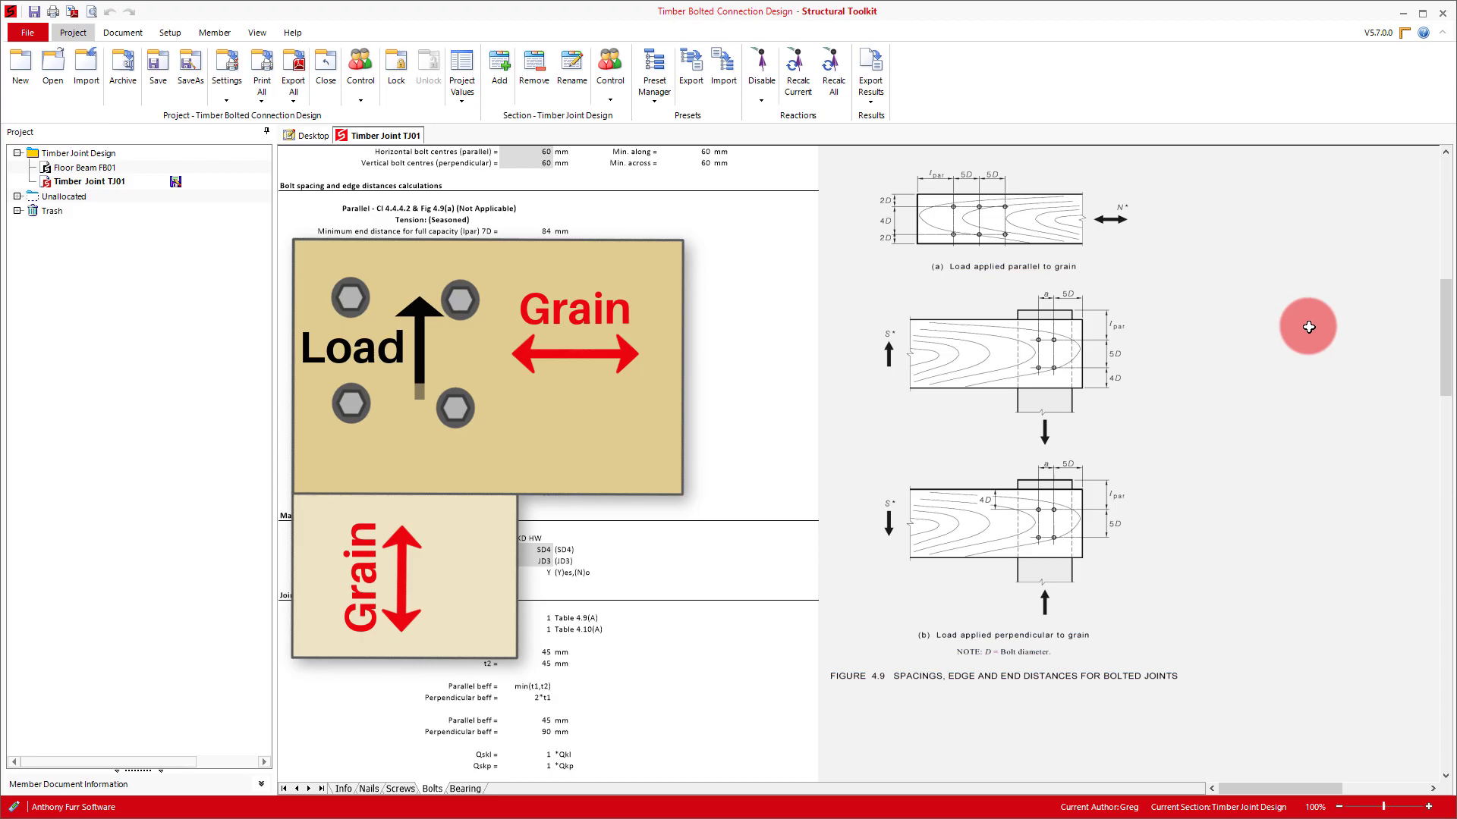
pyautogui.moveTo(1449, 342); pyautogui.dragTo(1345, 259)
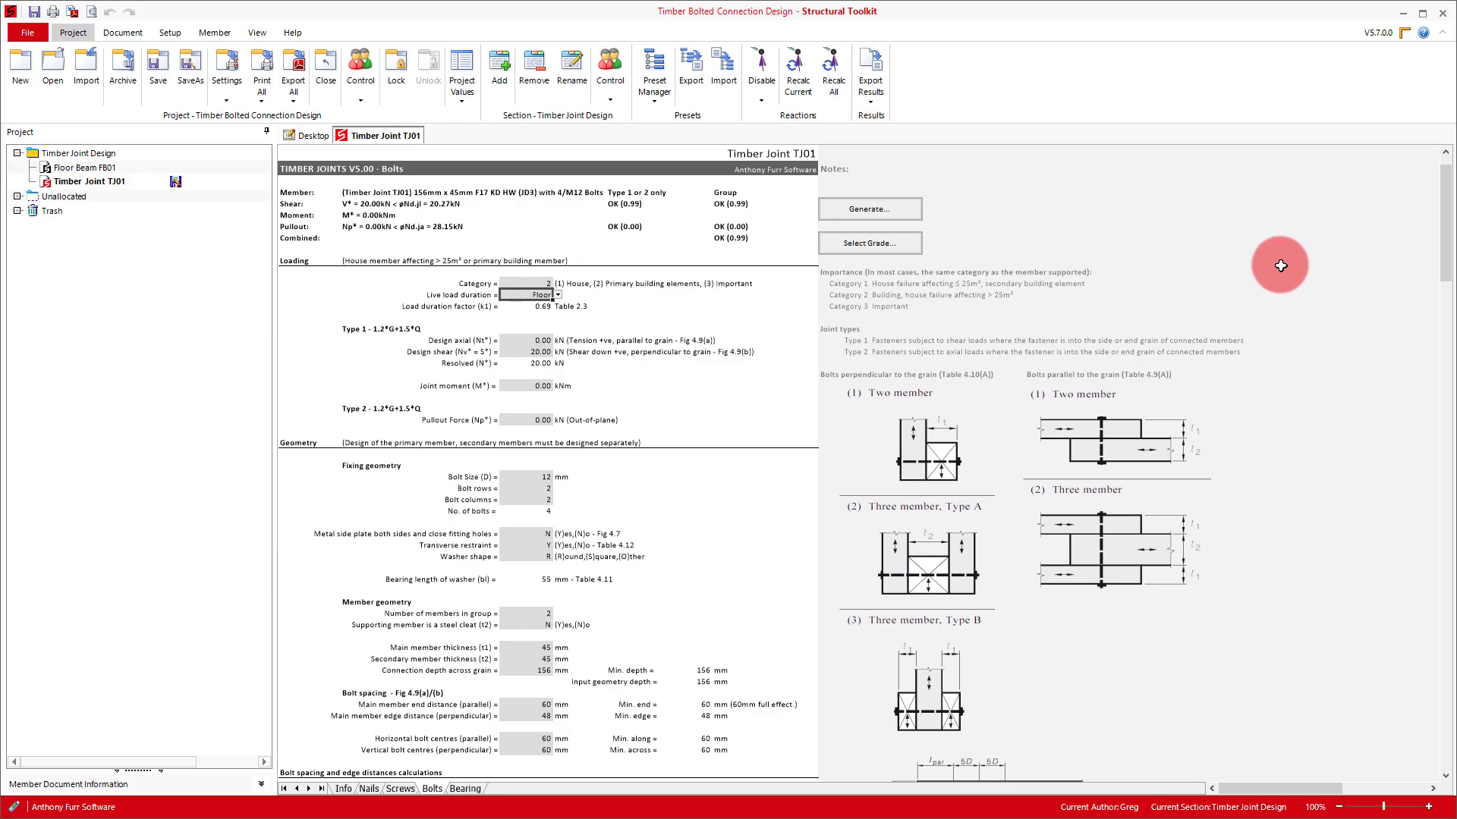
pyautogui.doubleClick(112, 168)
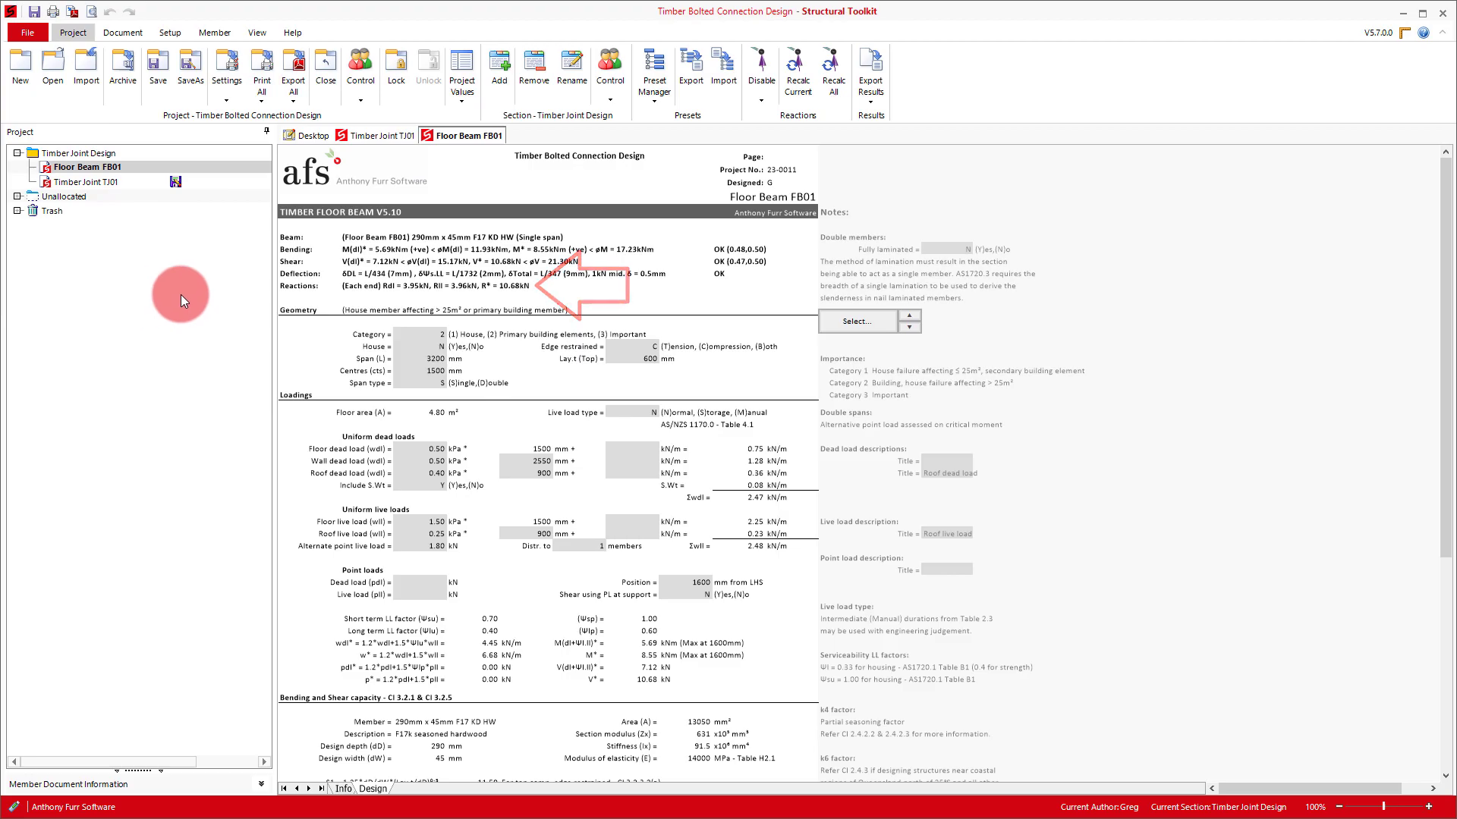
# Step: Back on Timber Joint TJ01, set the design shear to 10.7 kN
pyautogui.click(366, 135)
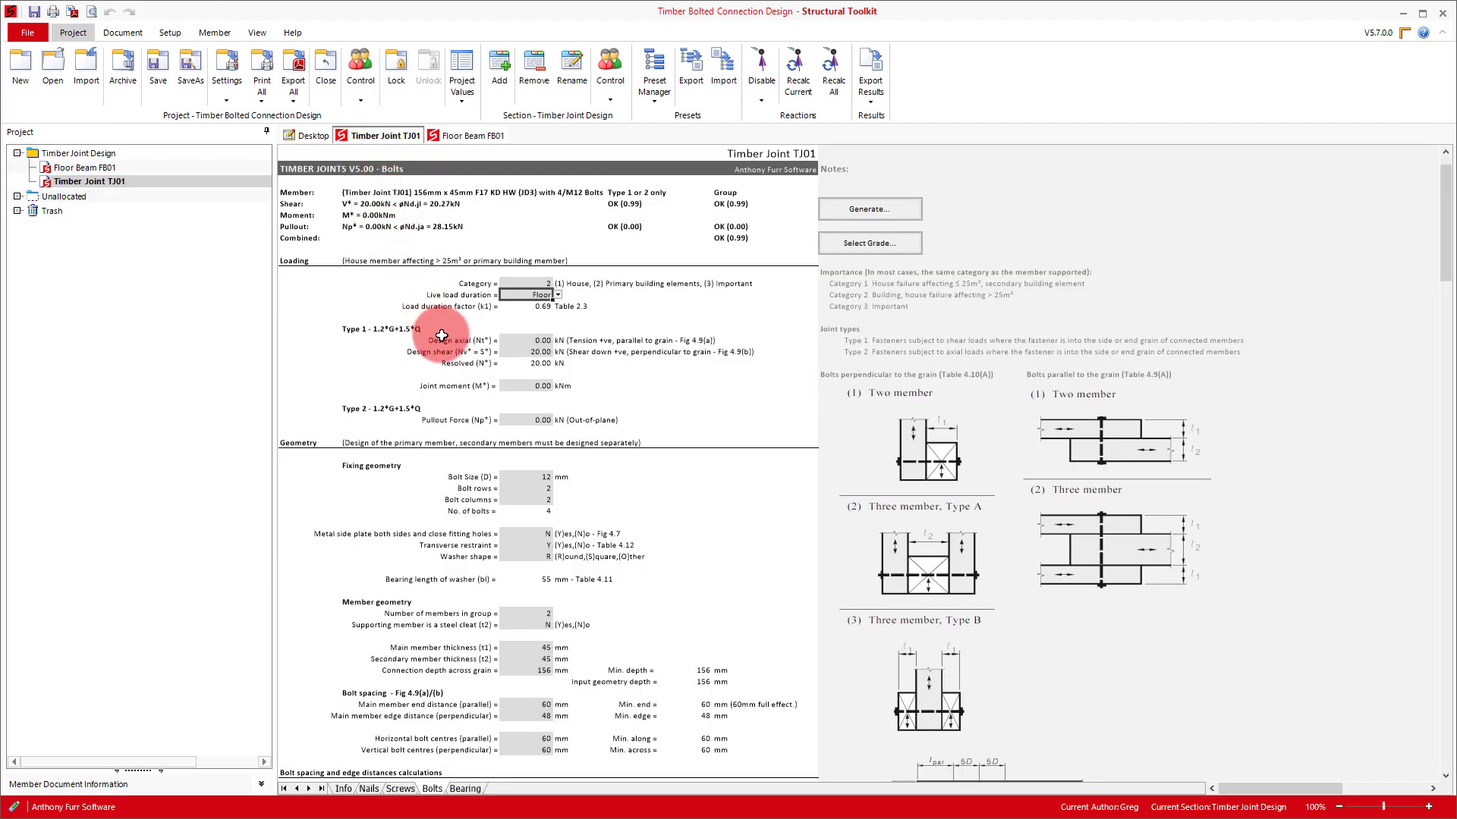
pyautogui.click(535, 351)
pyautogui.write('10.7')
pyautogui.press('Return')
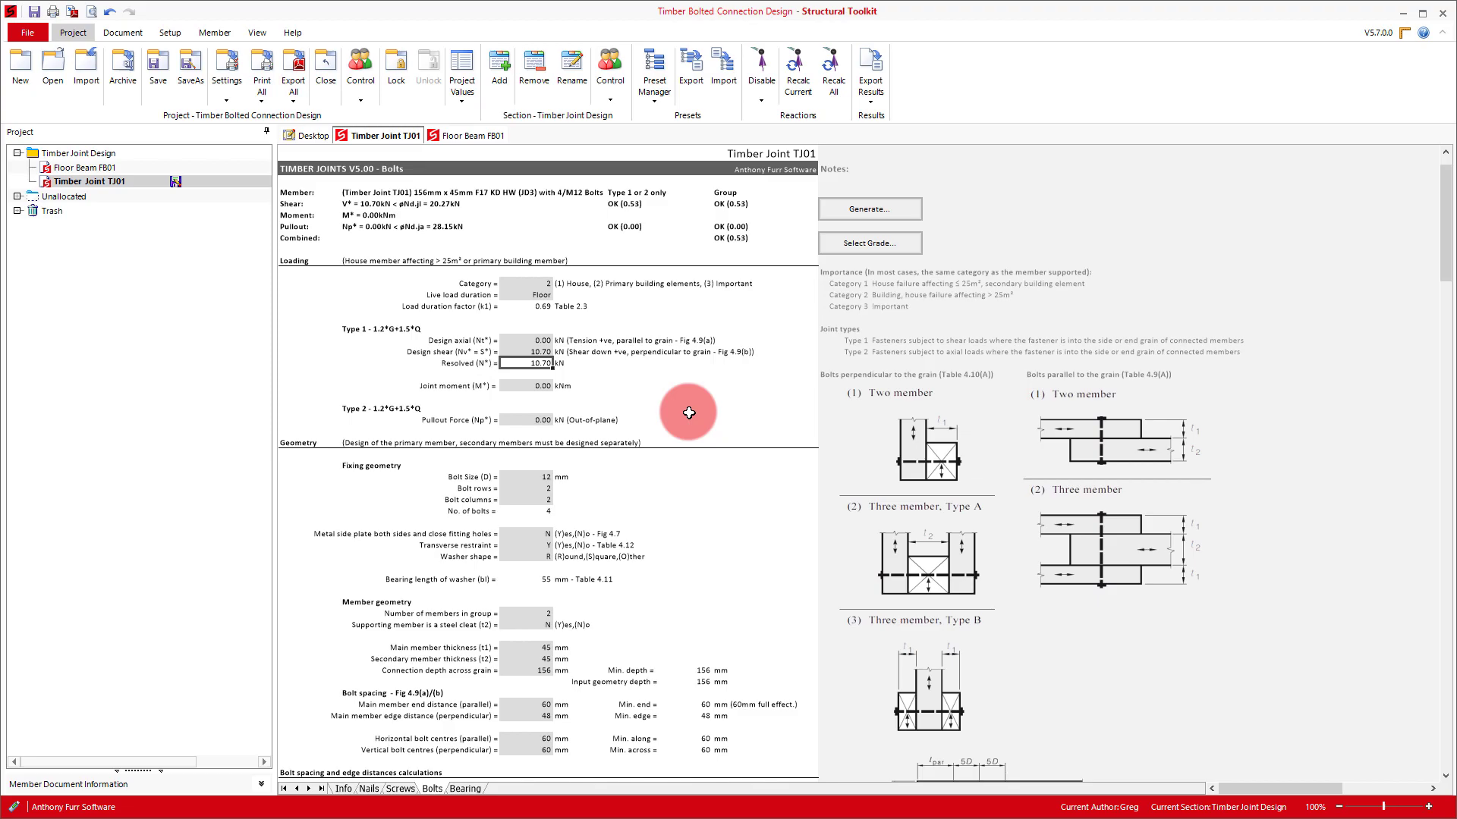
pyautogui.scroll(1, 689, 413)
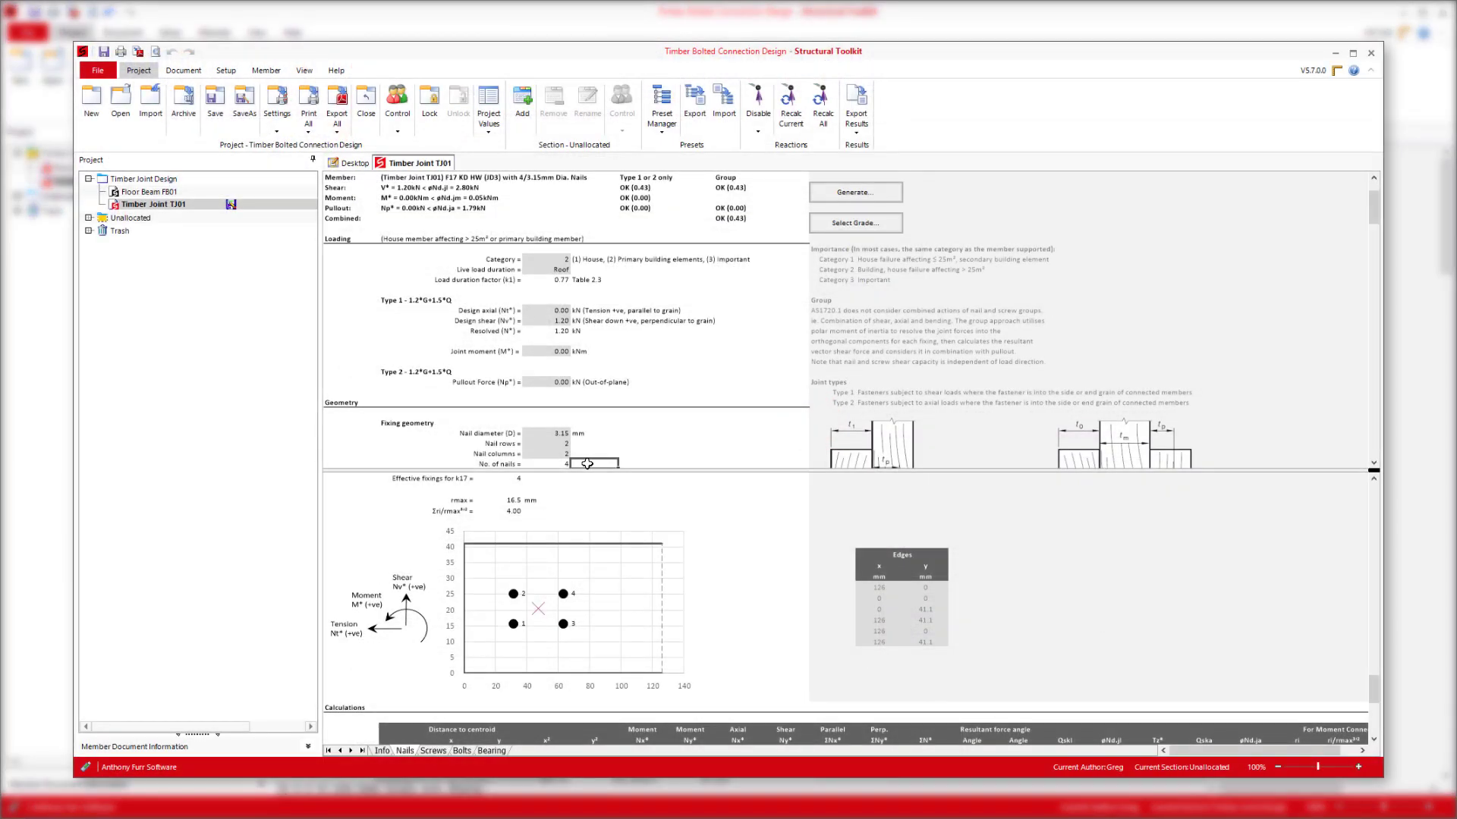
pyautogui.click(559, 444)
pyautogui.write('3')
pyautogui.press('Return')
pyautogui.write('3')
pyautogui.click(604, 453)
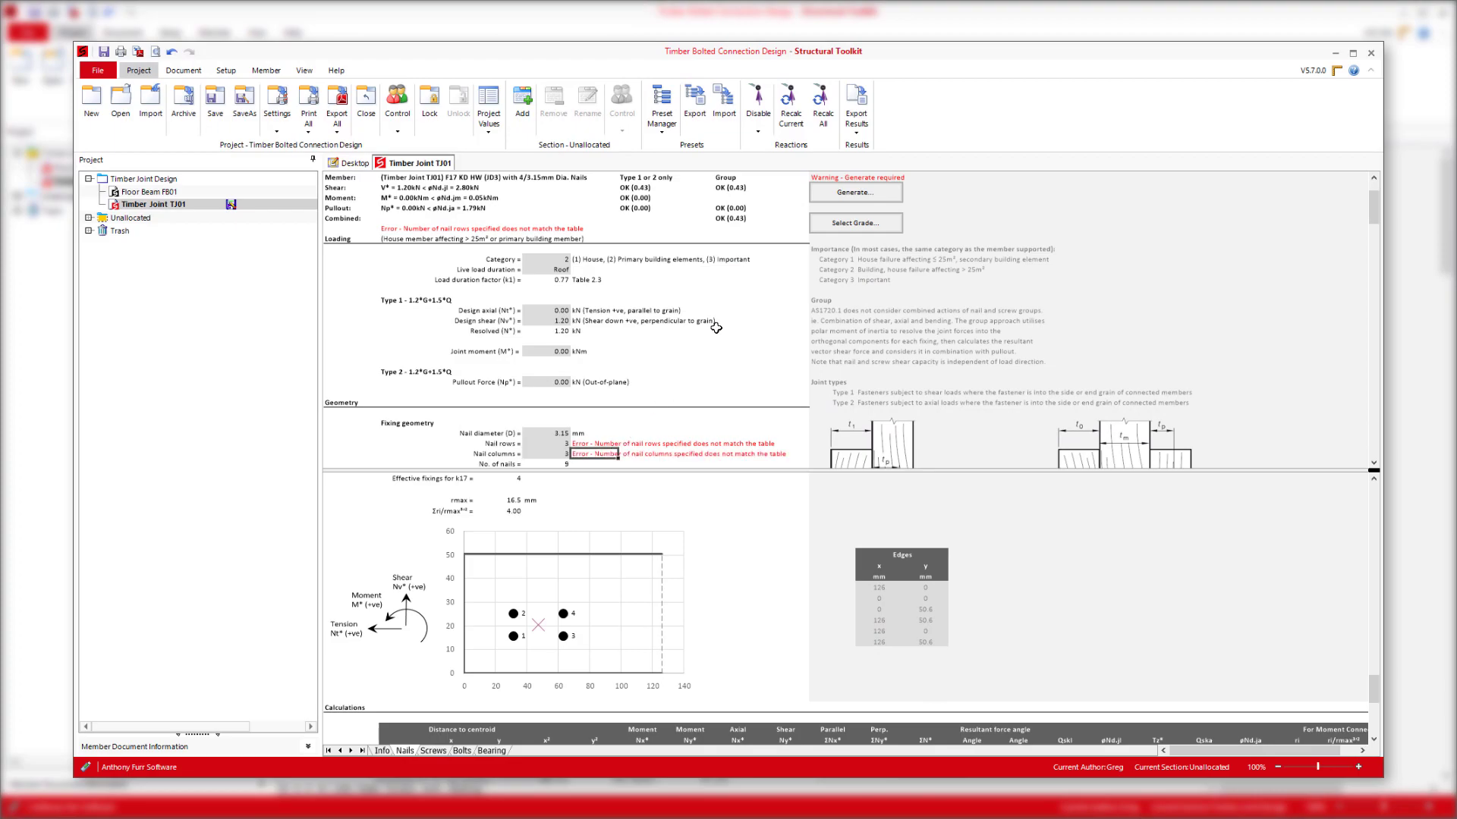
pyautogui.click(850, 196)
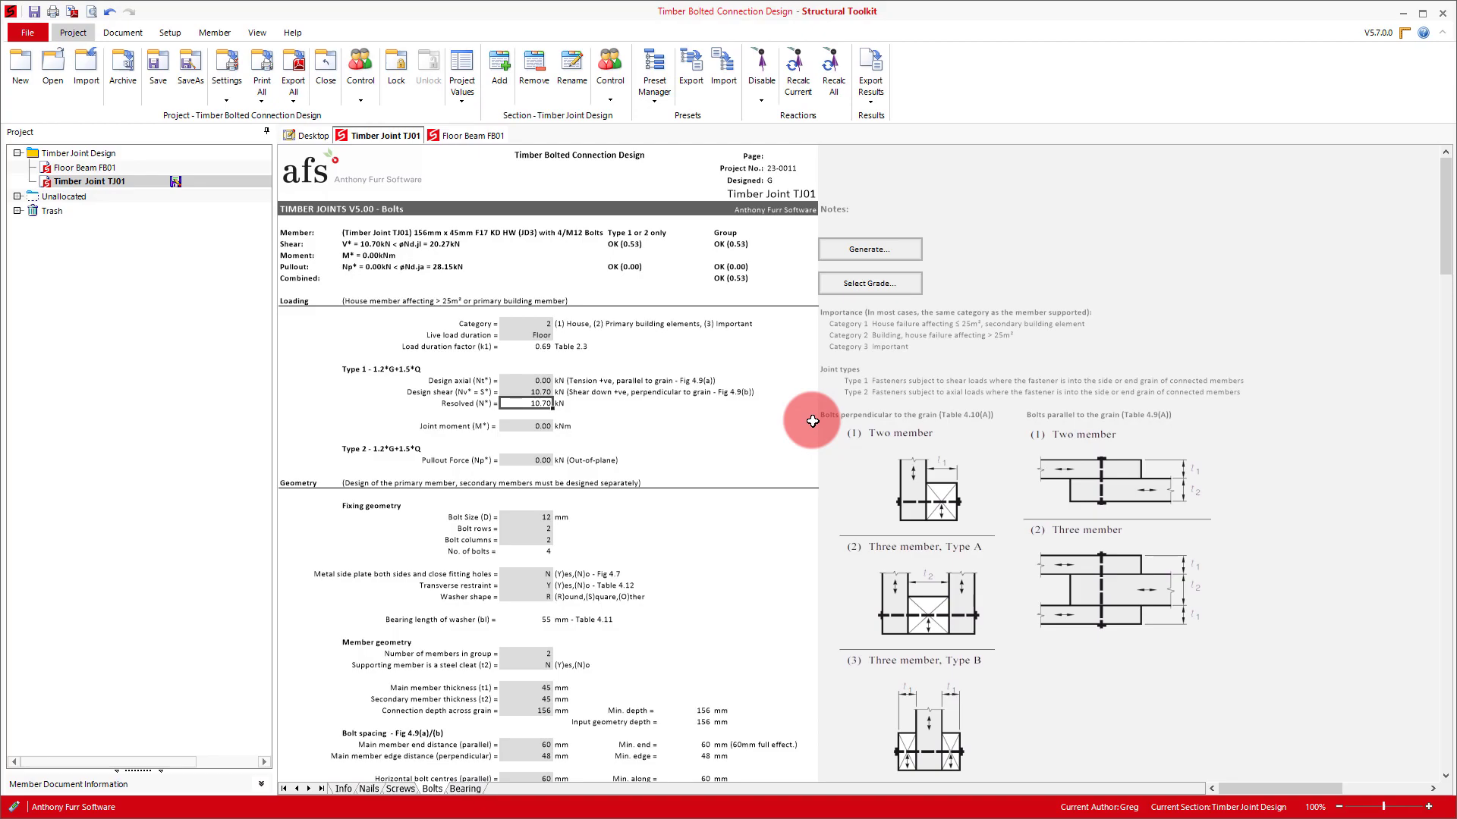
pyautogui.moveTo(1444, 235); pyautogui.dragTo(1446, 307)
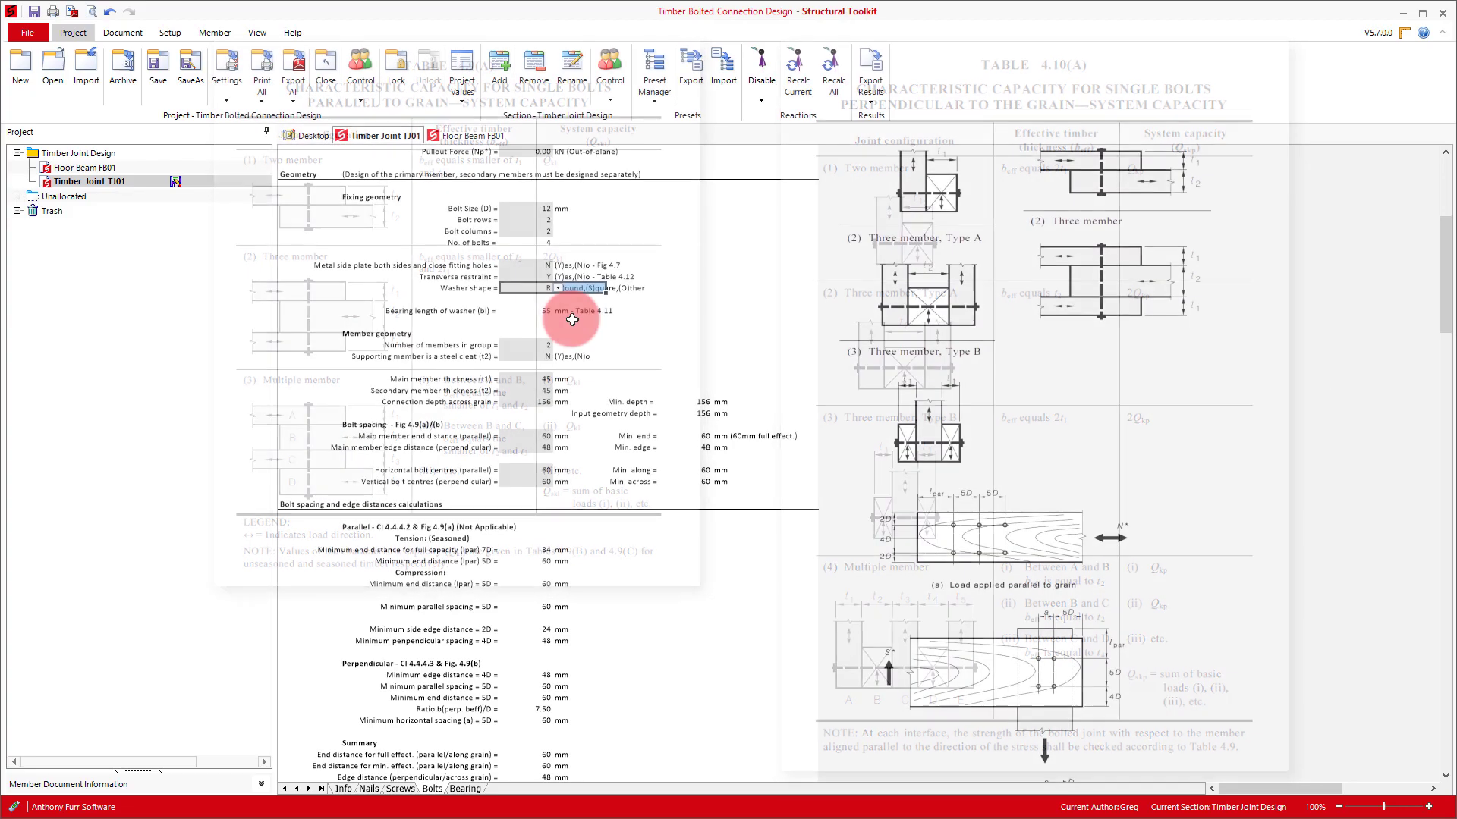
# Step: Set 'Supporting member is a steel cleat' to Y, checking the Floor Beam FB01 sheet before returning
pyautogui.click(547, 356)
pyautogui.click(557, 357)
pyautogui.click(555, 367)
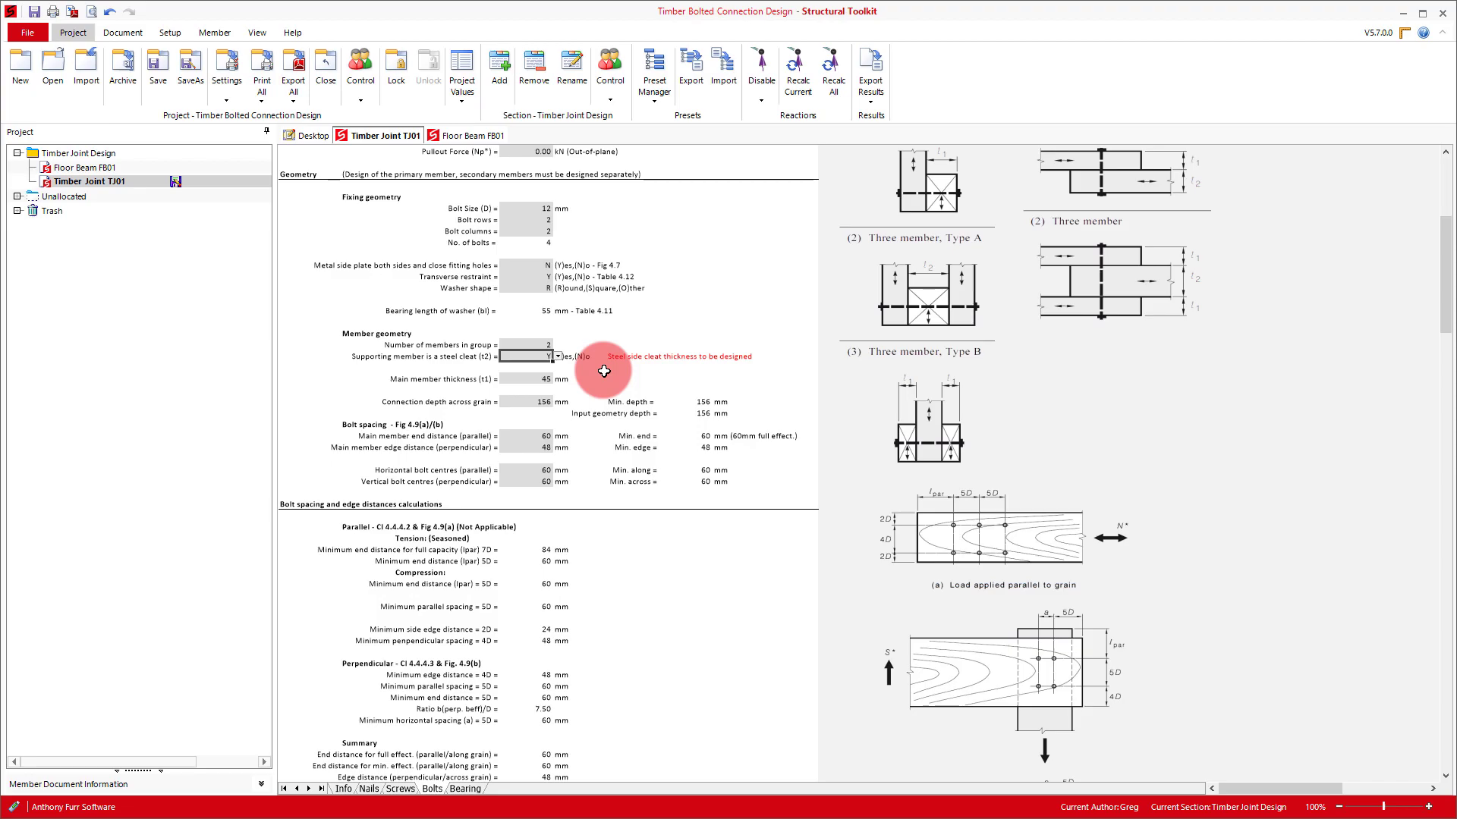
pyautogui.click(462, 138)
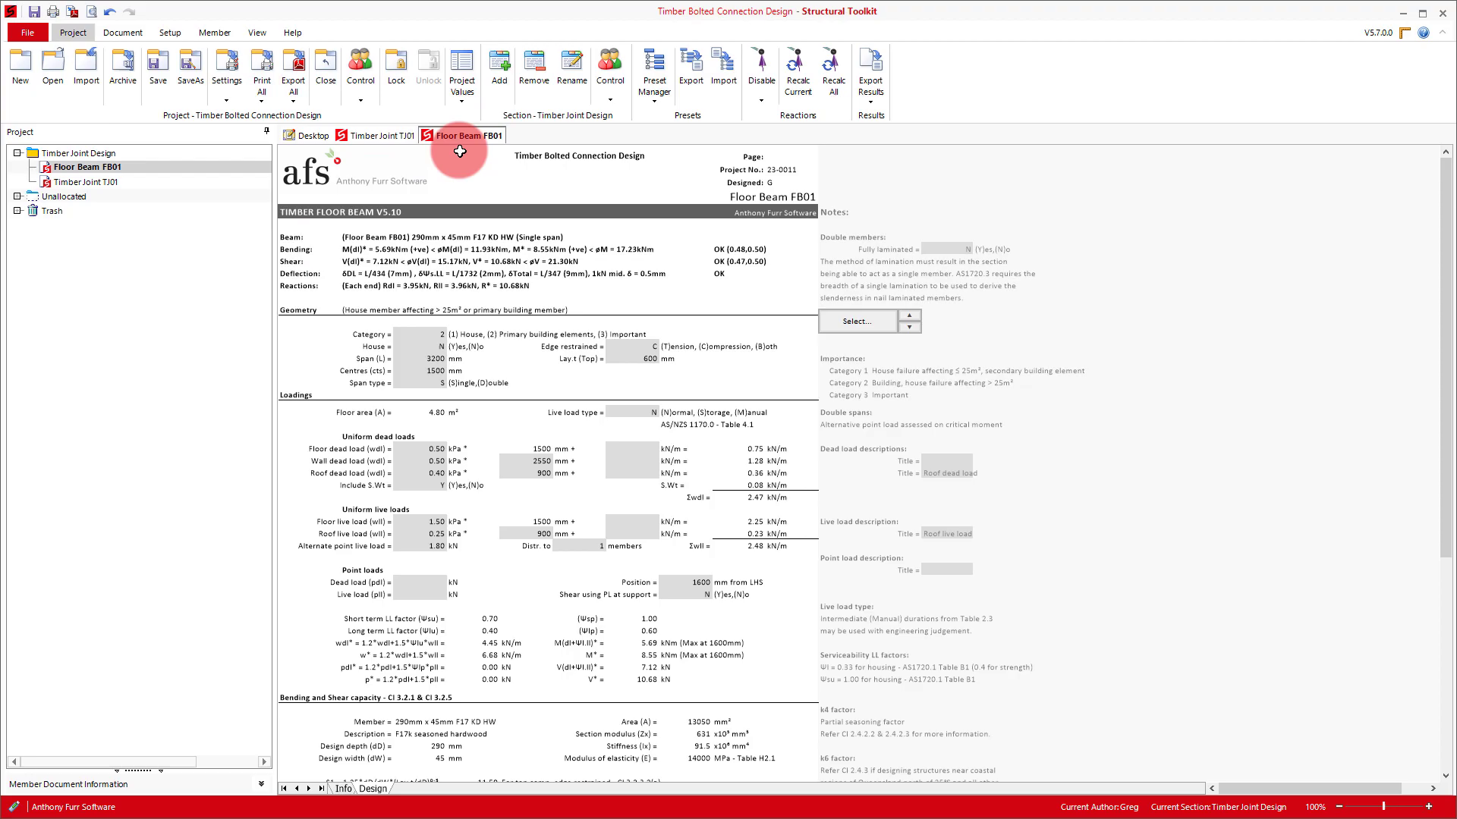
pyautogui.click(371, 132)
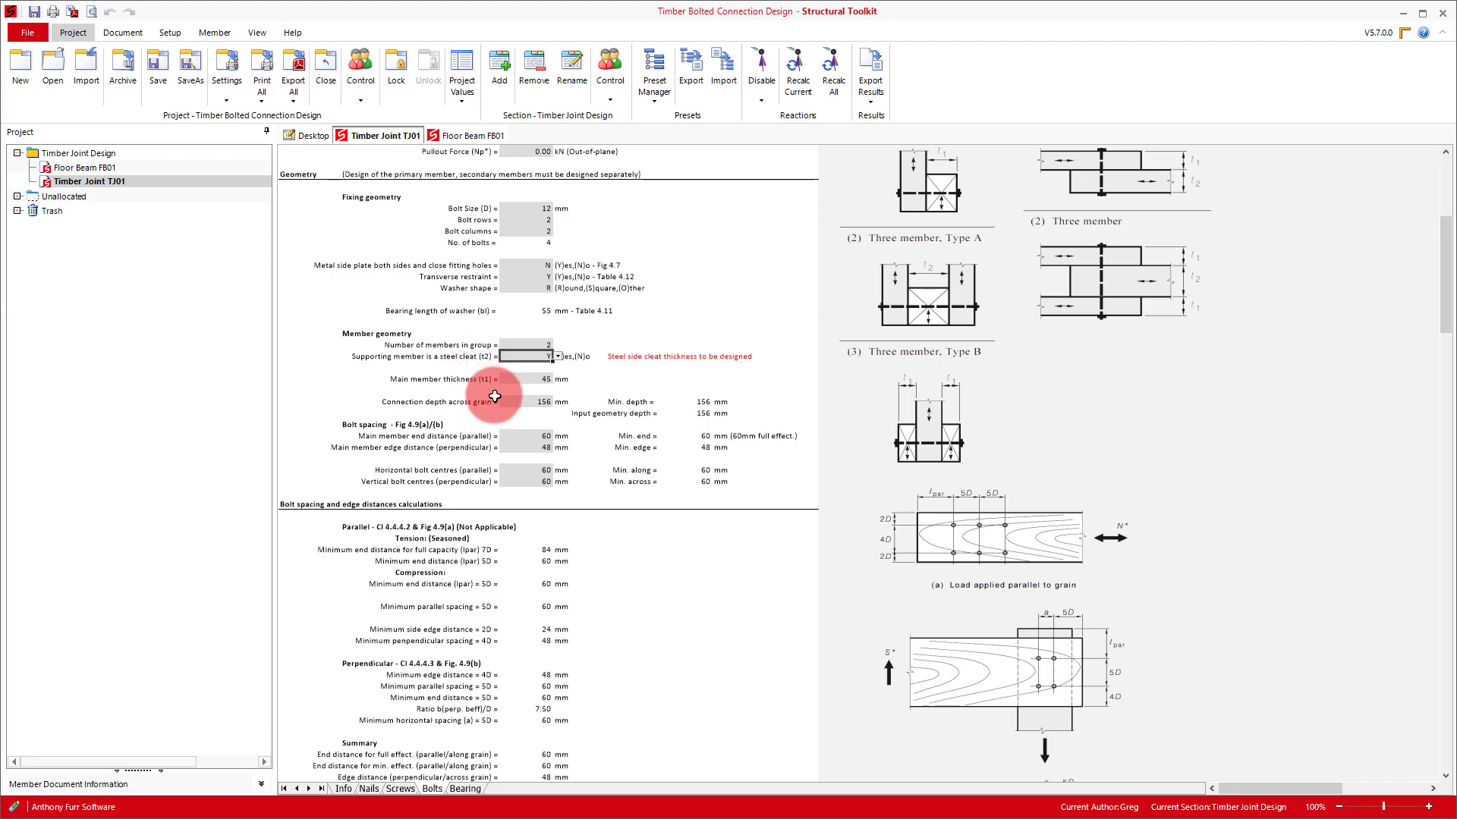
# Step: Set TJ01's connection depth across grain to 290 mm
pyautogui.click(540, 401)
pyautogui.write('290')
pyautogui.press('Return')
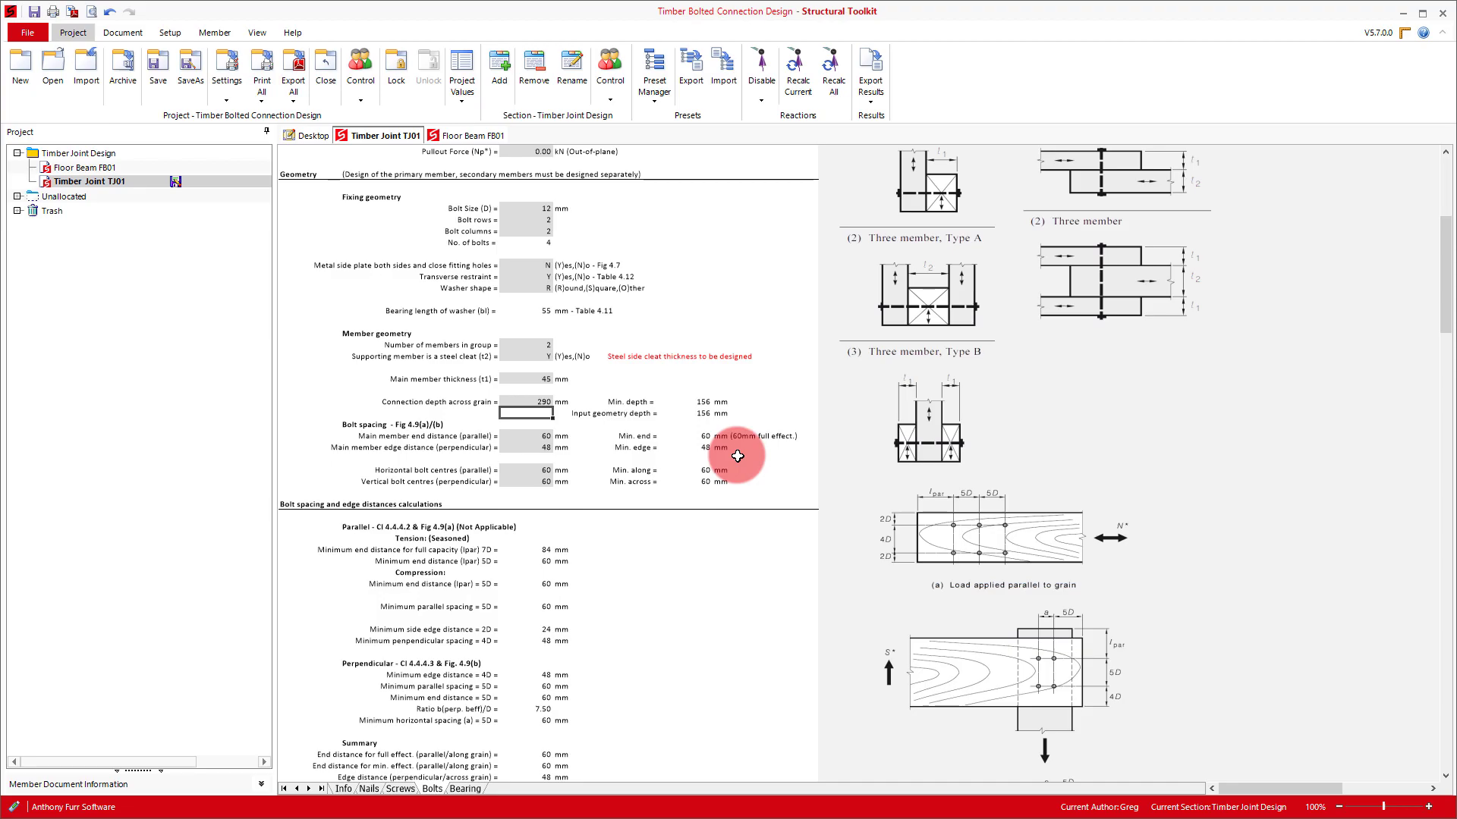
pyautogui.scroll(5, 737, 456)
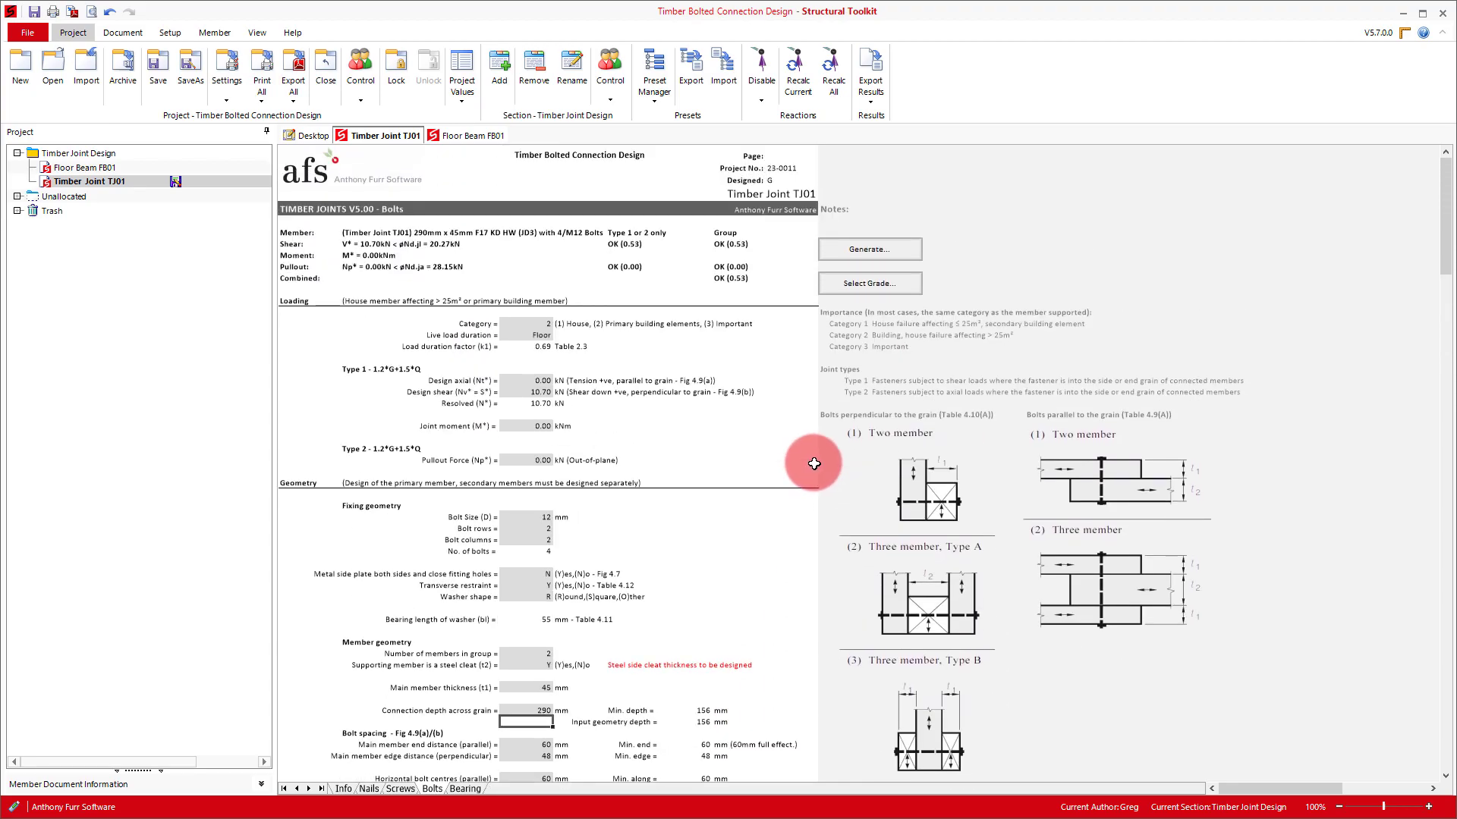
pyautogui.click(870, 284)
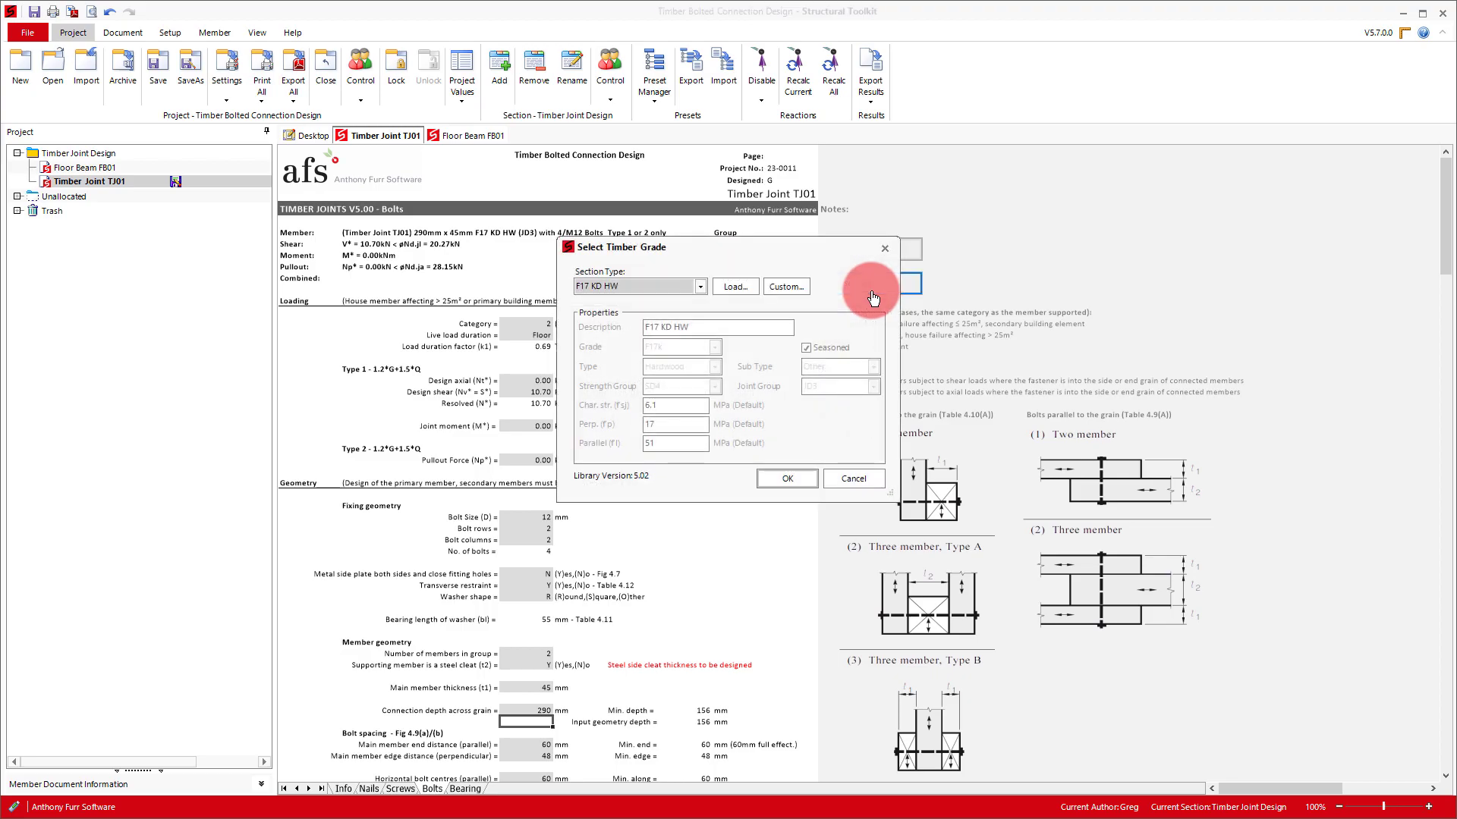
pyautogui.click(700, 287)
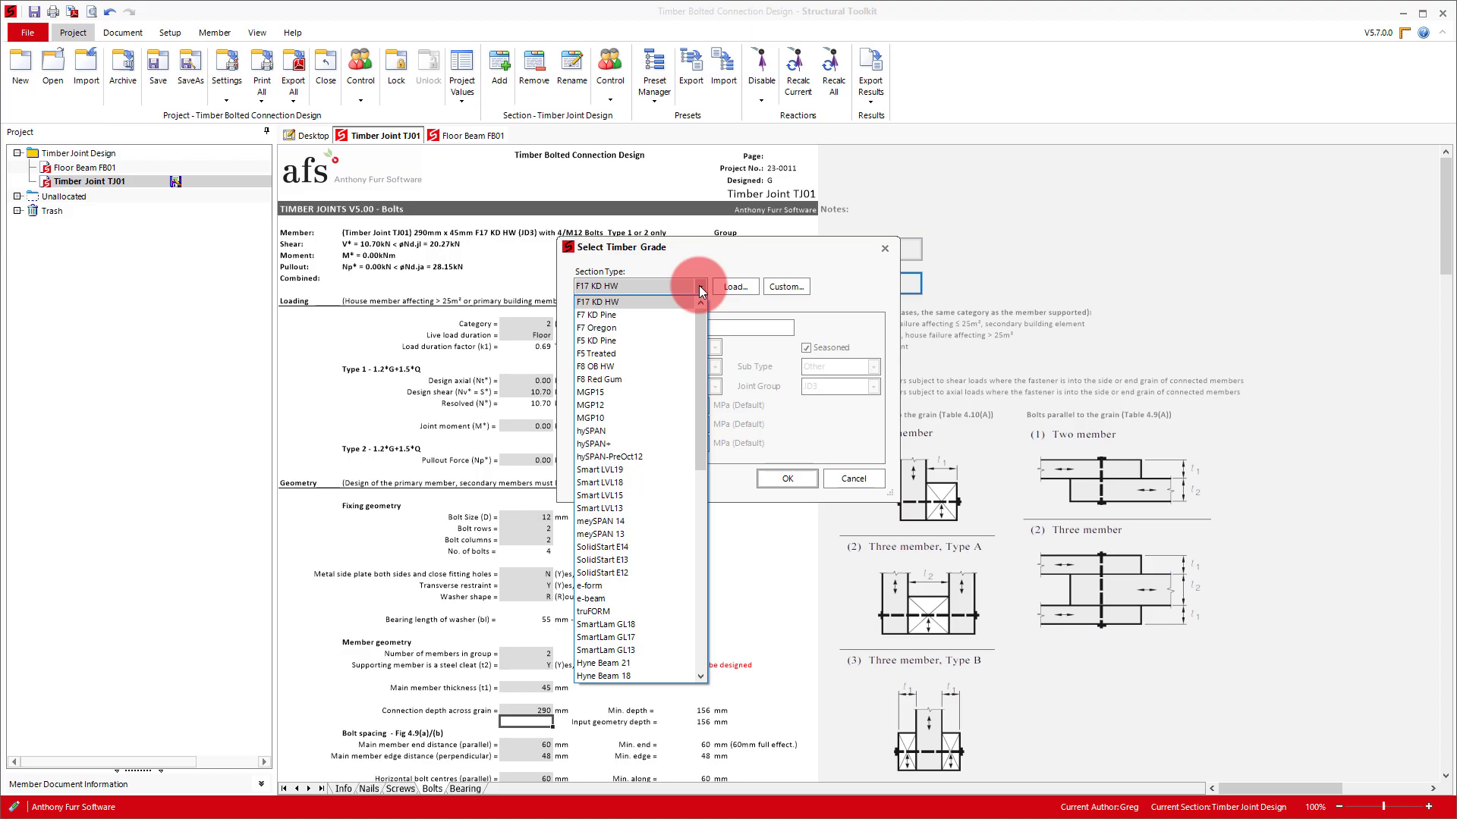
pyautogui.moveTo(704, 328); pyautogui.dragTo(754, 566)
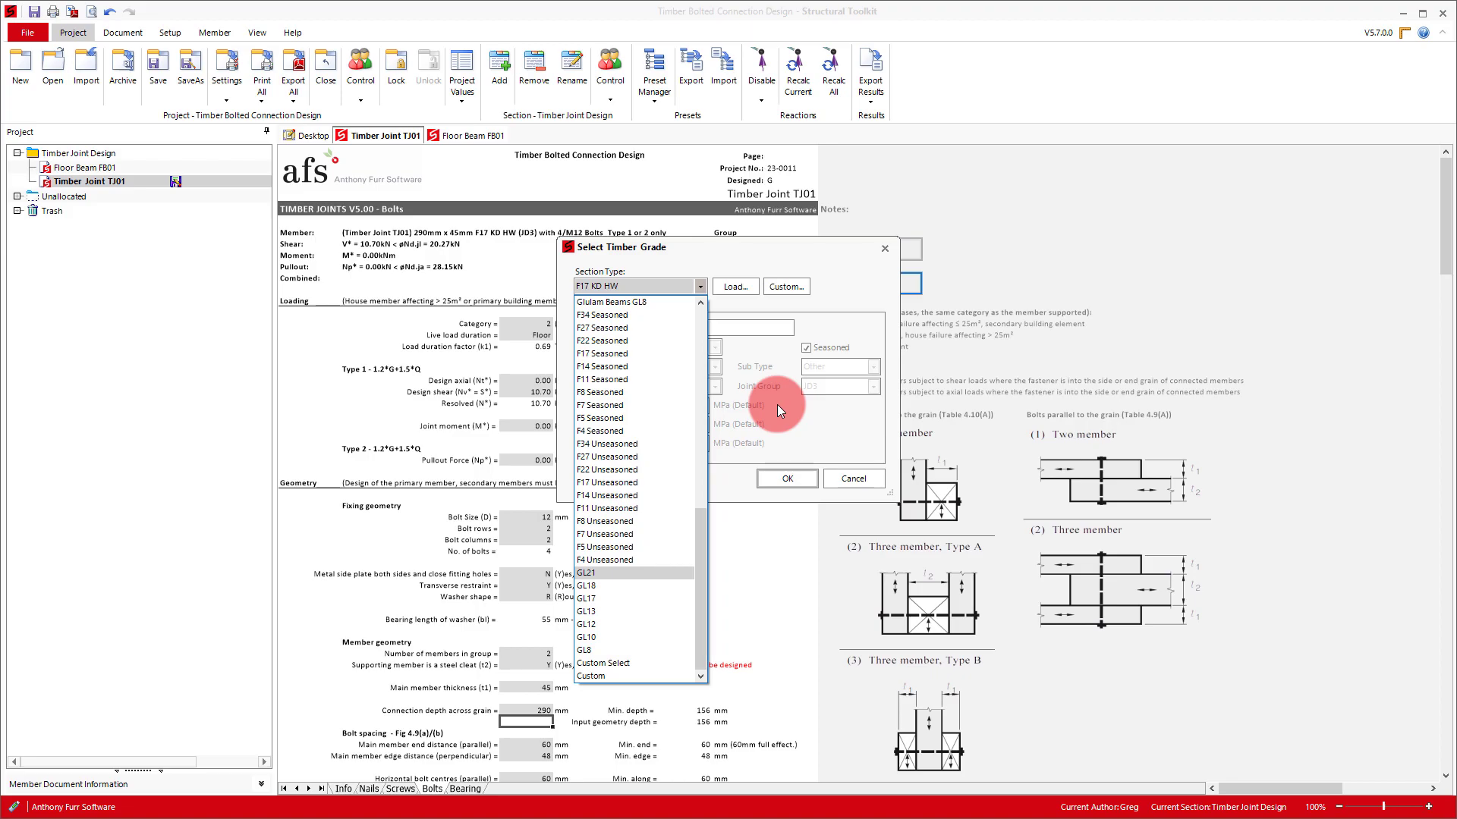
pyautogui.moveTo(703, 581); pyautogui.dragTo(702, 311)
pyautogui.click(643, 302)
pyautogui.click(789, 477)
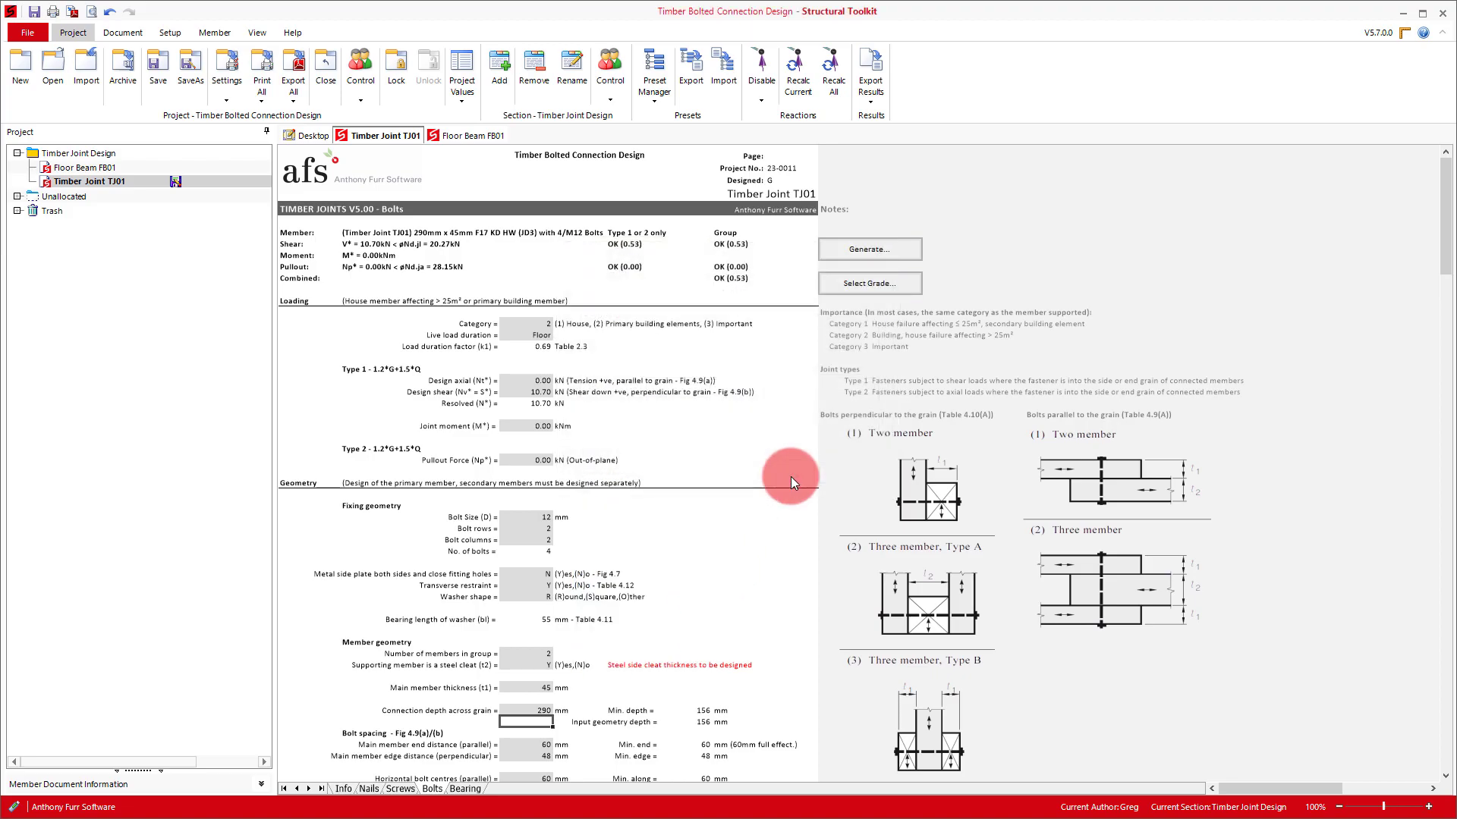
pyautogui.moveTo(1441, 215); pyautogui.dragTo(1441, 372)
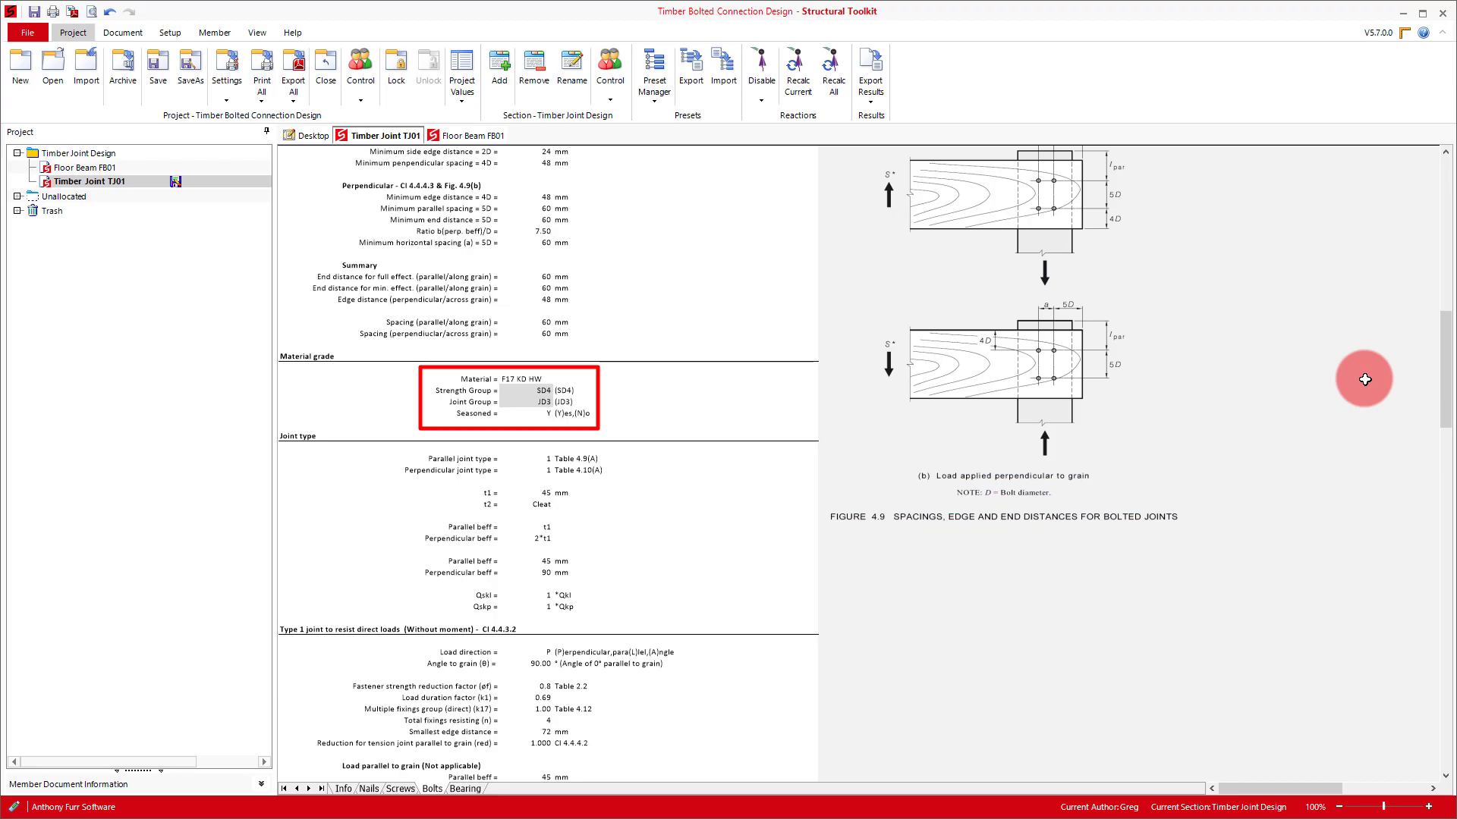
pyautogui.moveTo(1443, 379); pyautogui.dragTo(1446, 286)
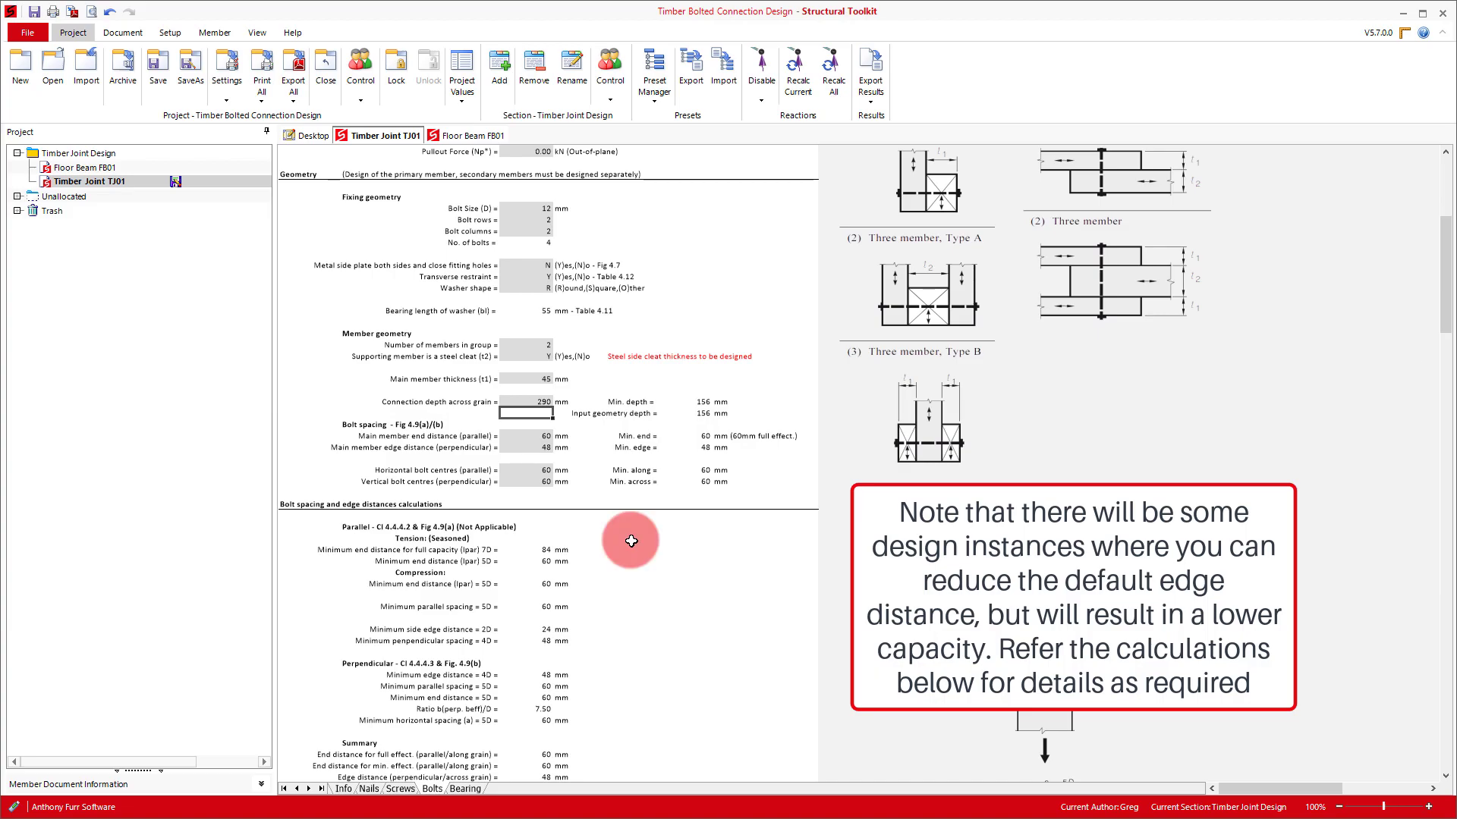
pyautogui.scroll(-4, 631, 541)
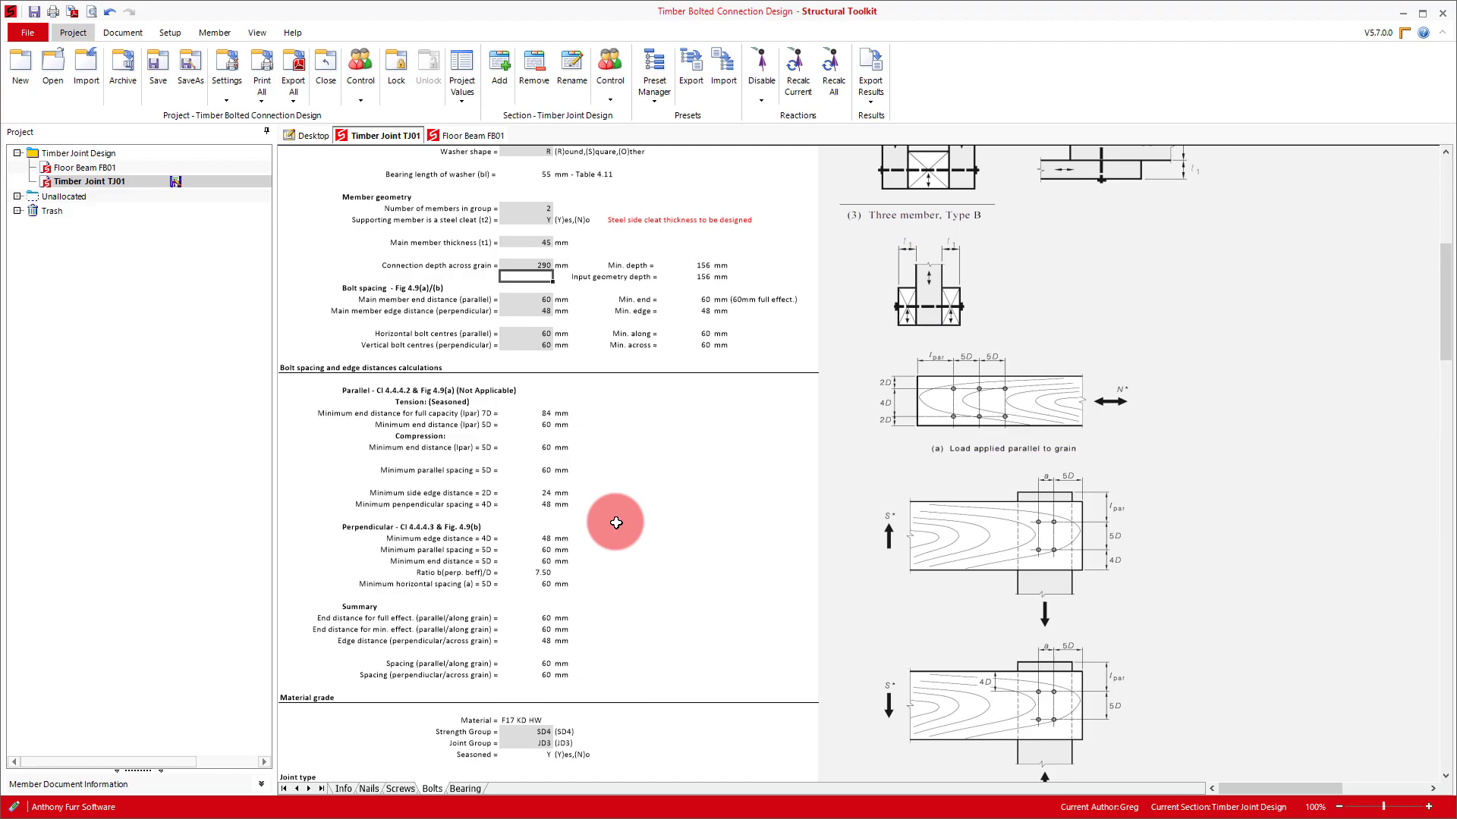
pyautogui.moveTo(1448, 346); pyautogui.dragTo(1449, 255)
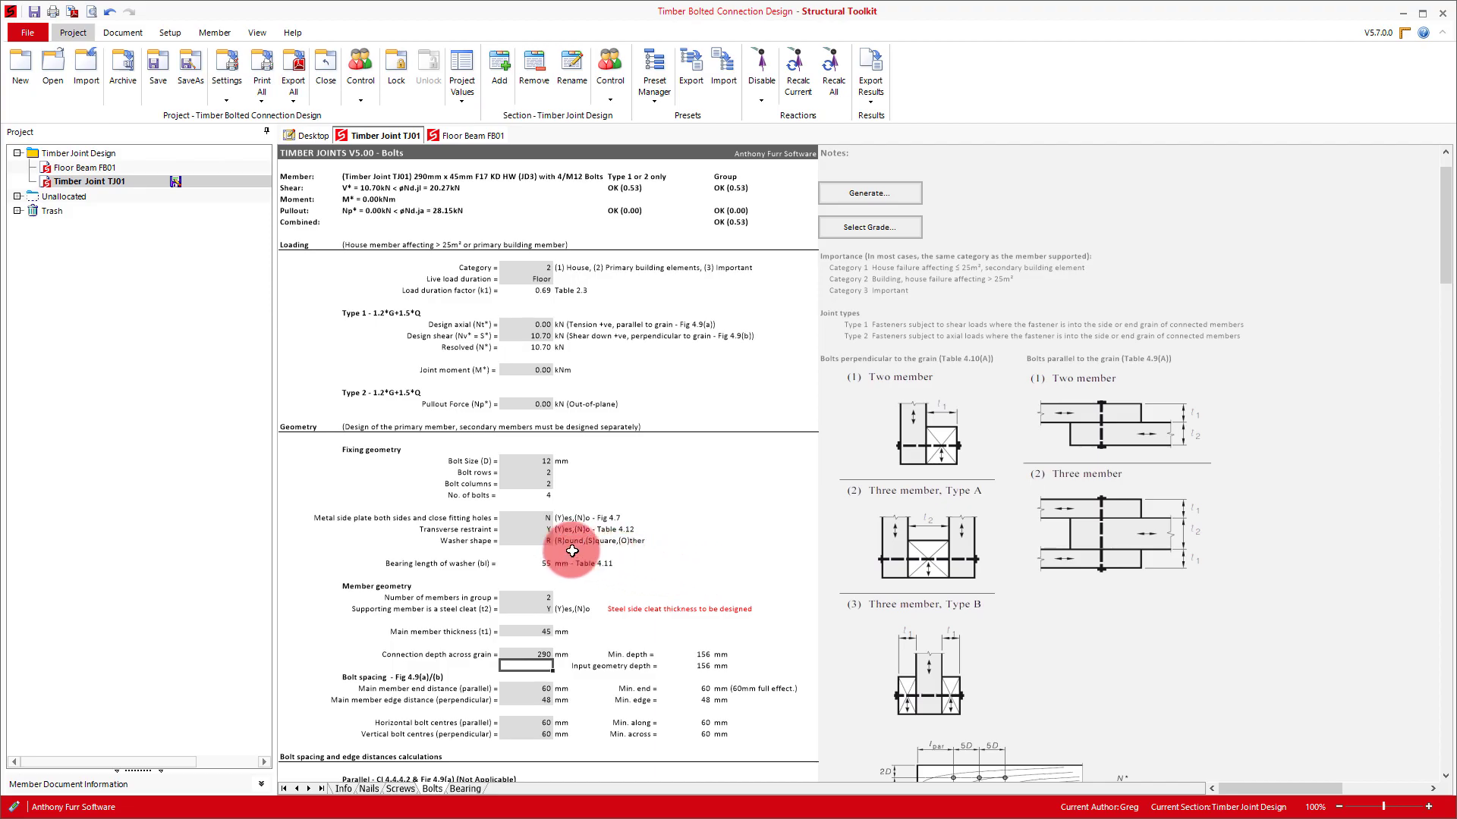
# Step: Set the bolt grid to 3 rows by 3 columns and regenerate the bolt layout
pyautogui.click(537, 472)
pyautogui.write('3')
pyautogui.click(534, 485)
pyautogui.write('3')
pyautogui.click(630, 505)
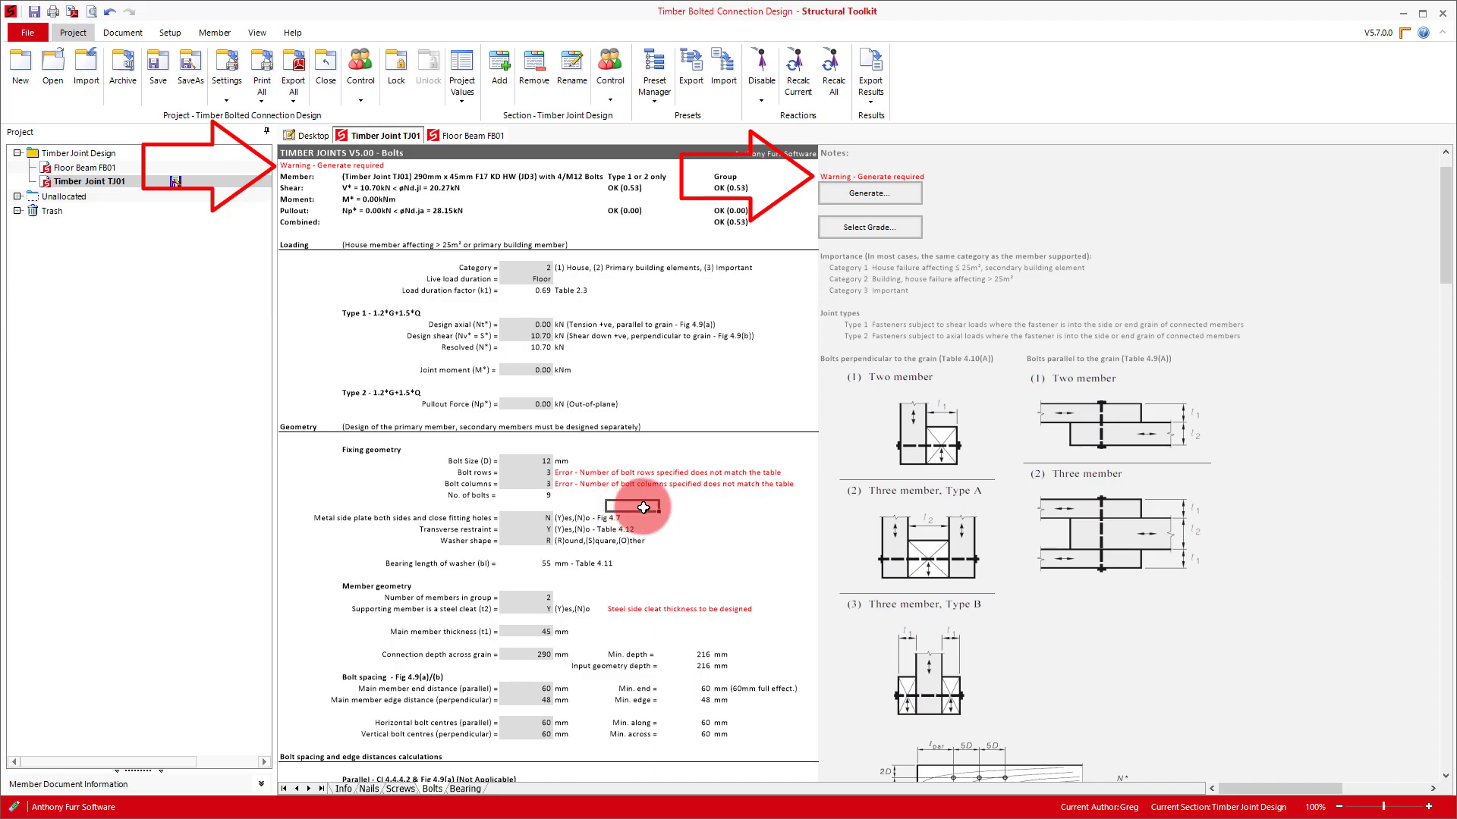
pyautogui.click(872, 195)
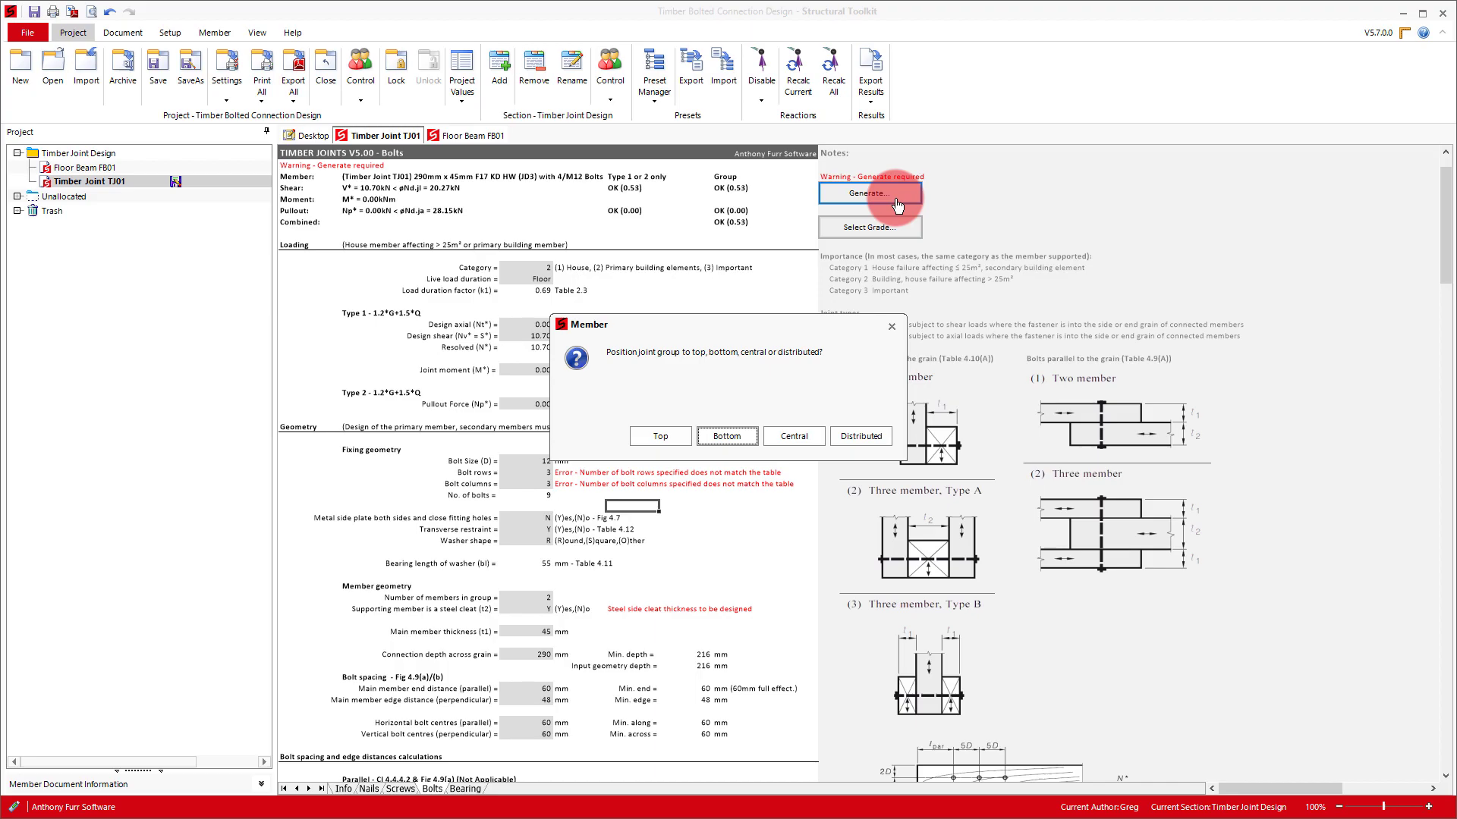
# Step: Place the 3×3 bolt group centrally on the member and review the bolt layout
pyautogui.click(794, 438)
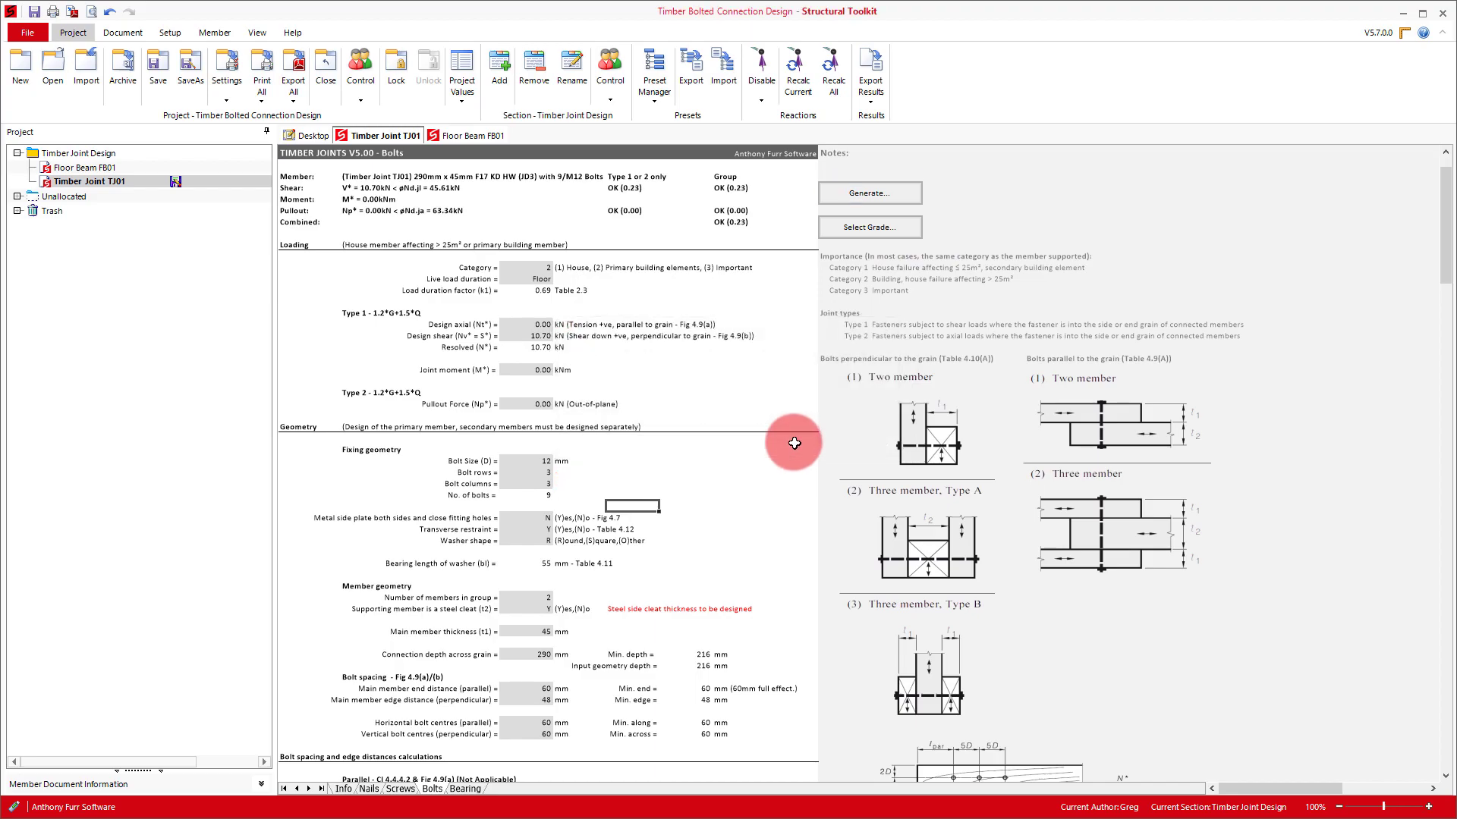
pyautogui.moveTo(1446, 260); pyautogui.dragTo(1444, 586)
pyautogui.scroll(-1, 1373, 650)
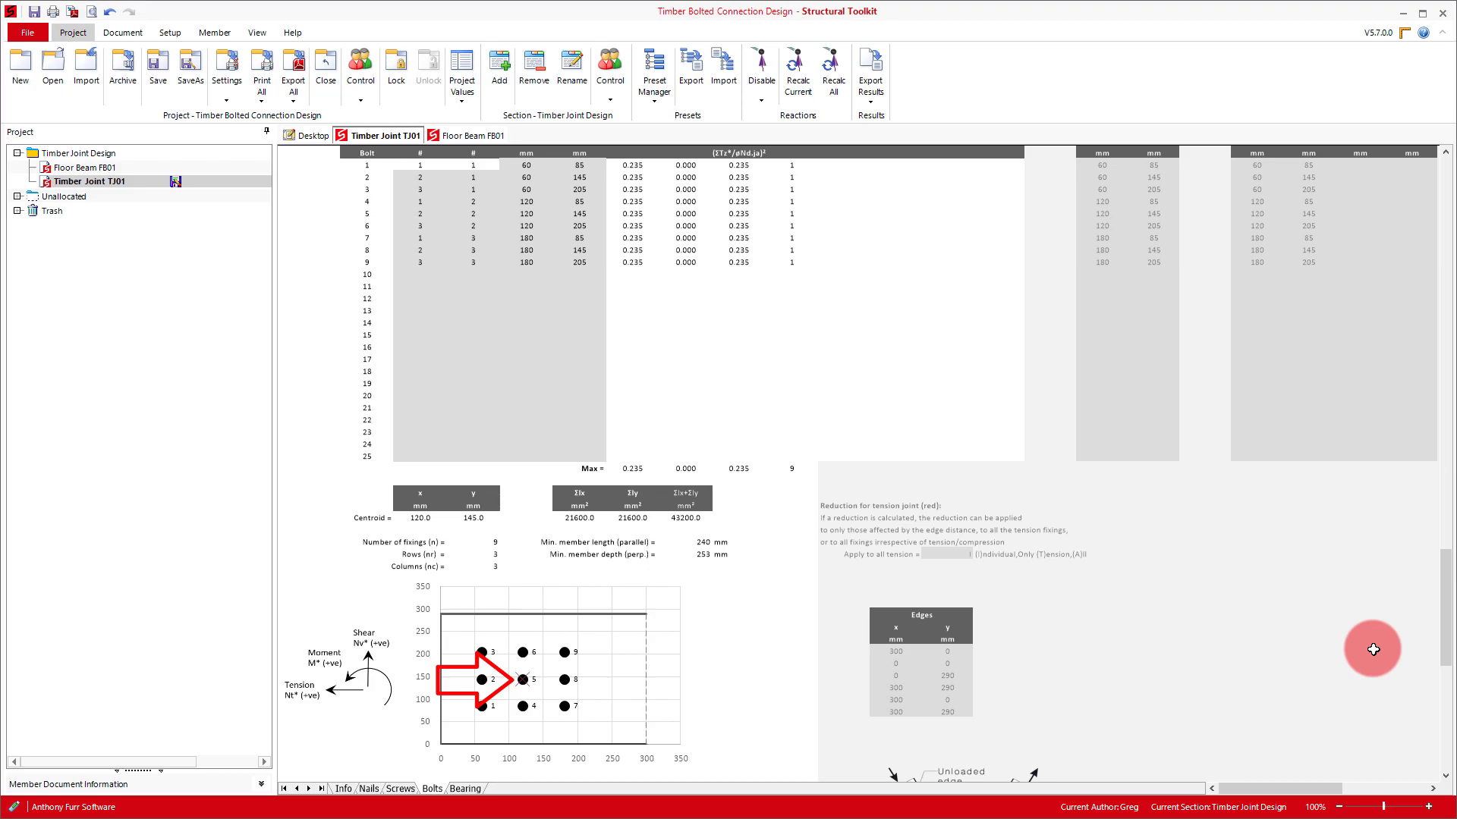
# Step: Delete bolt 5 from the layout table and move bolt 2 to y 150 mm
pyautogui.moveTo(409, 213); pyautogui.dragTo(571, 214)
pyautogui.press('Delete')
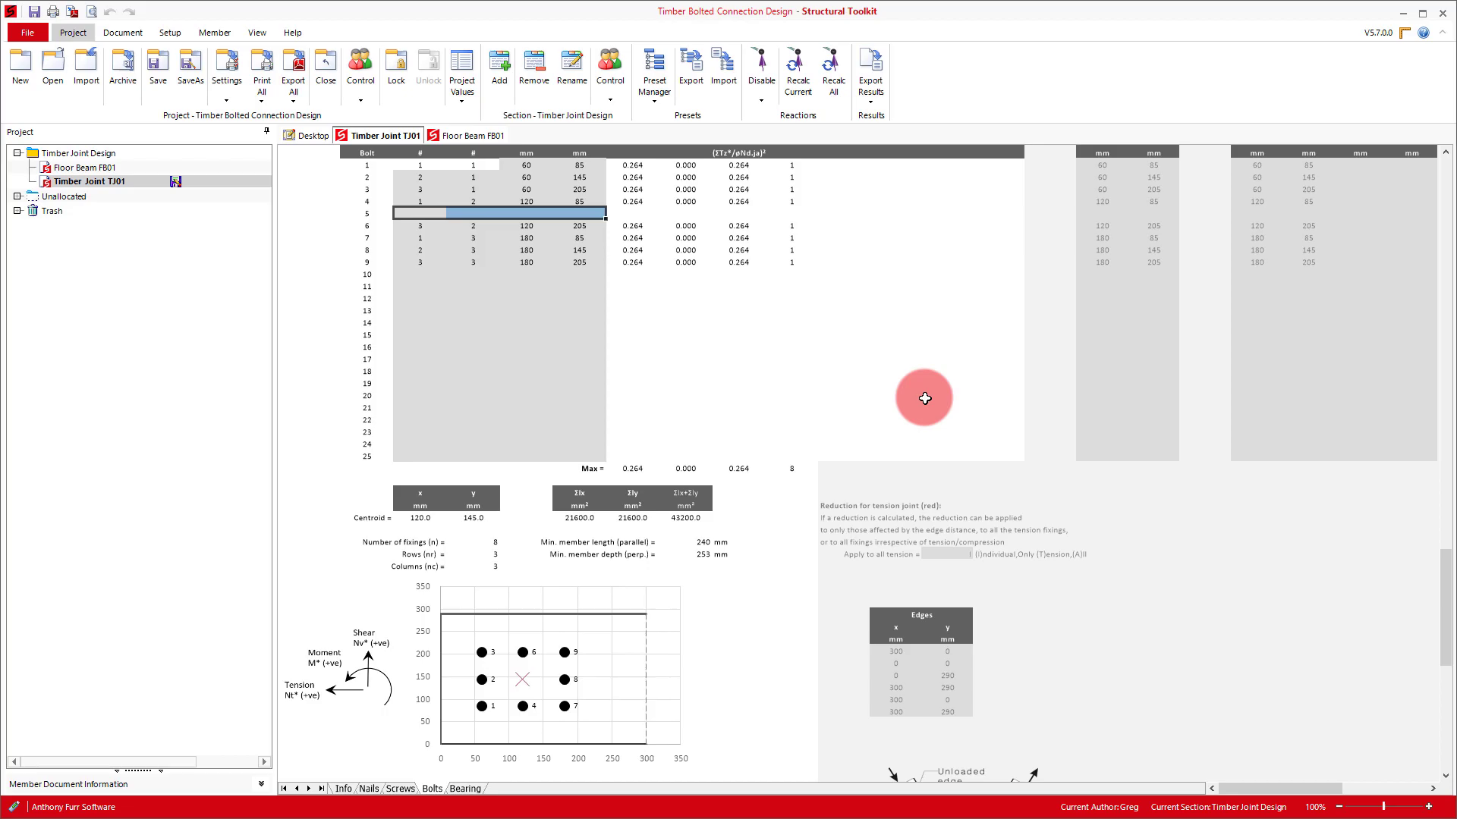
pyautogui.scroll(1, 924, 398)
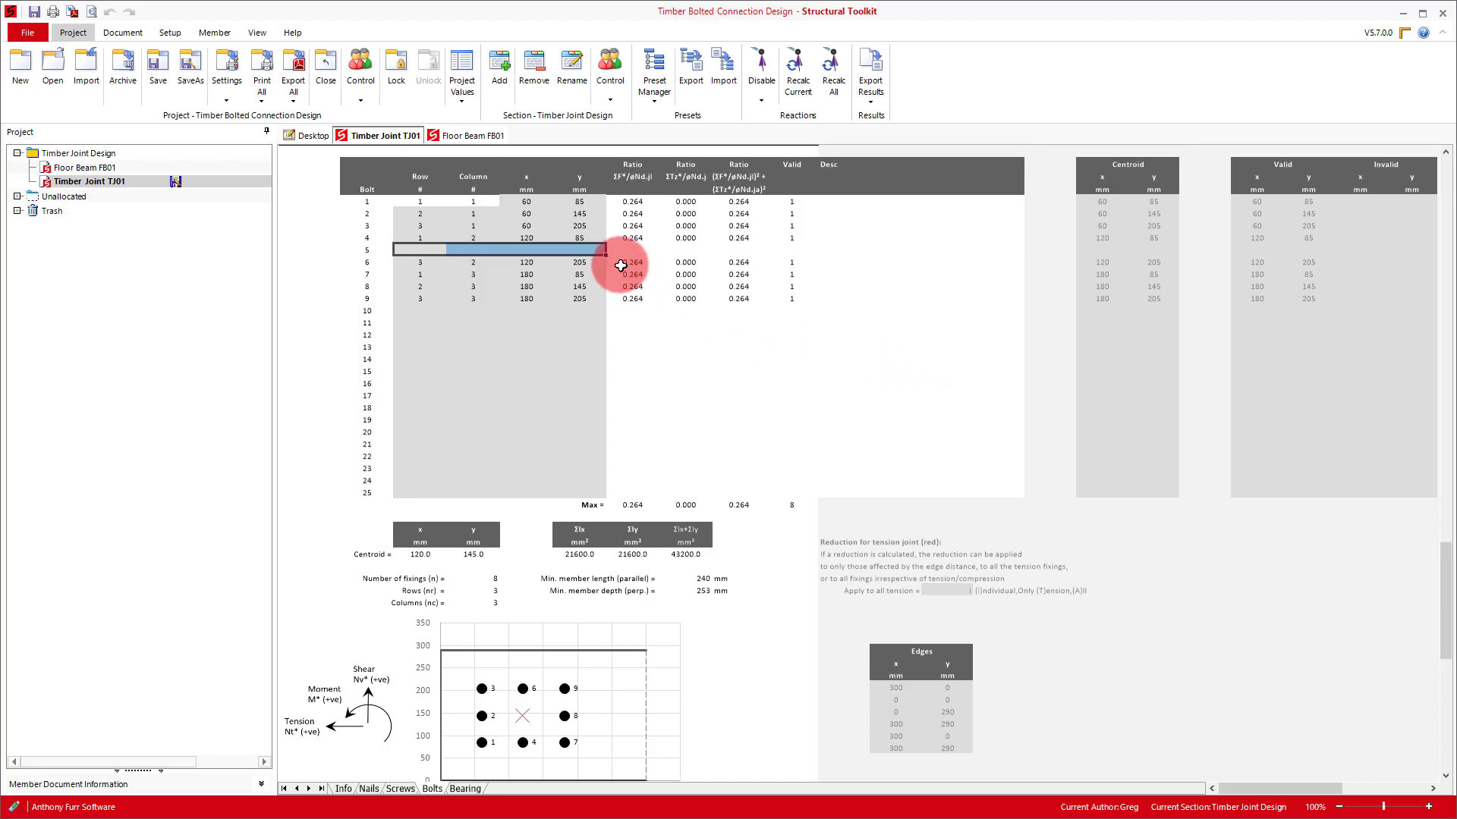
pyautogui.click(585, 215)
pyautogui.write('150')
pyautogui.press('Return')
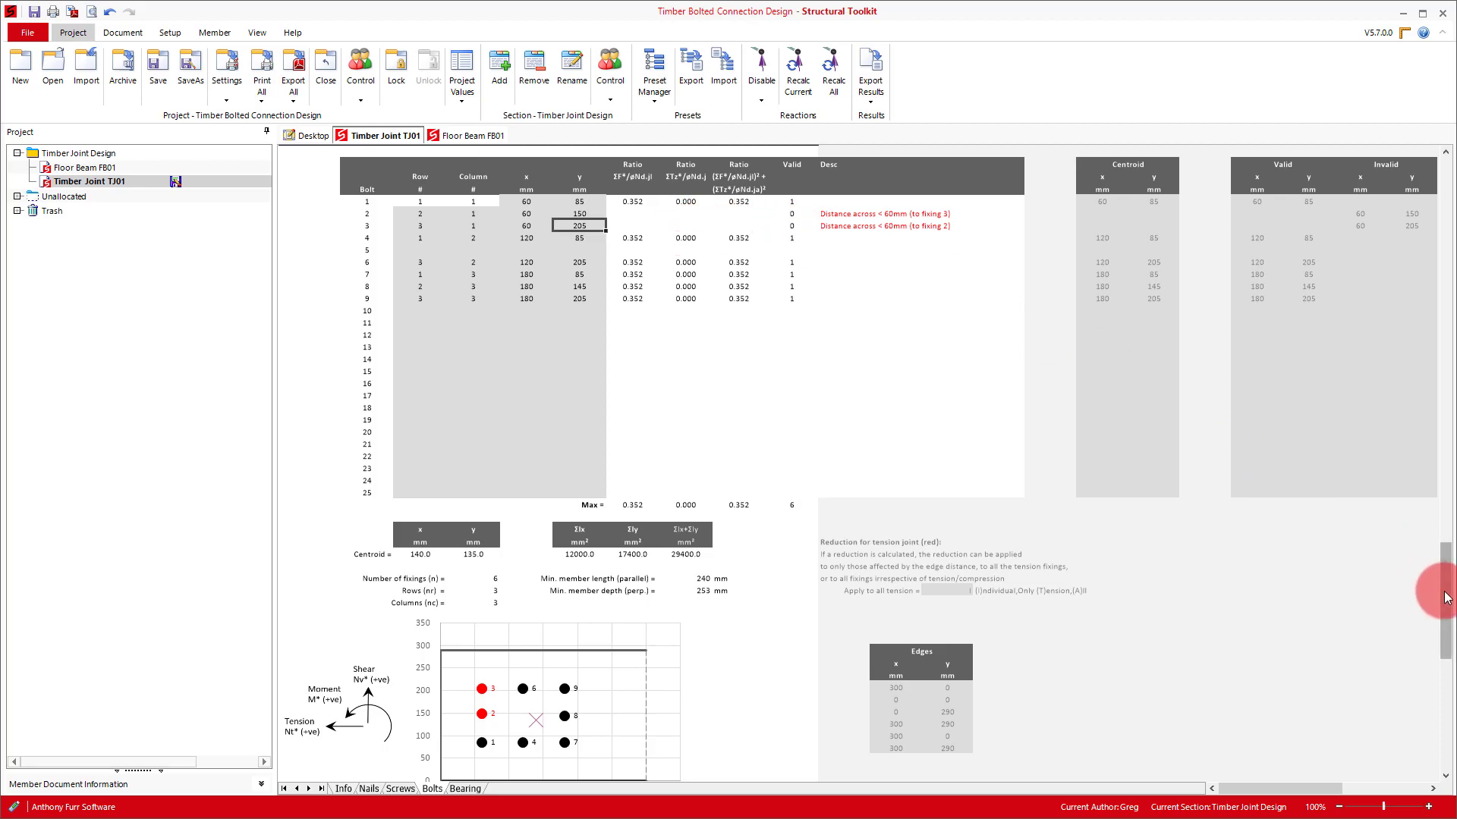
# Step: Change to 2 bolt rows by 1 column and regenerate with the bolts distributed across the member
pyautogui.moveTo(1447, 597); pyautogui.dragTo(1451, 258)
pyautogui.click(535, 288)
pyautogui.write('2')
pyautogui.click(540, 301)
pyautogui.write('1')
pyautogui.press('Tab')
pyautogui.scroll(5, 713, 334)
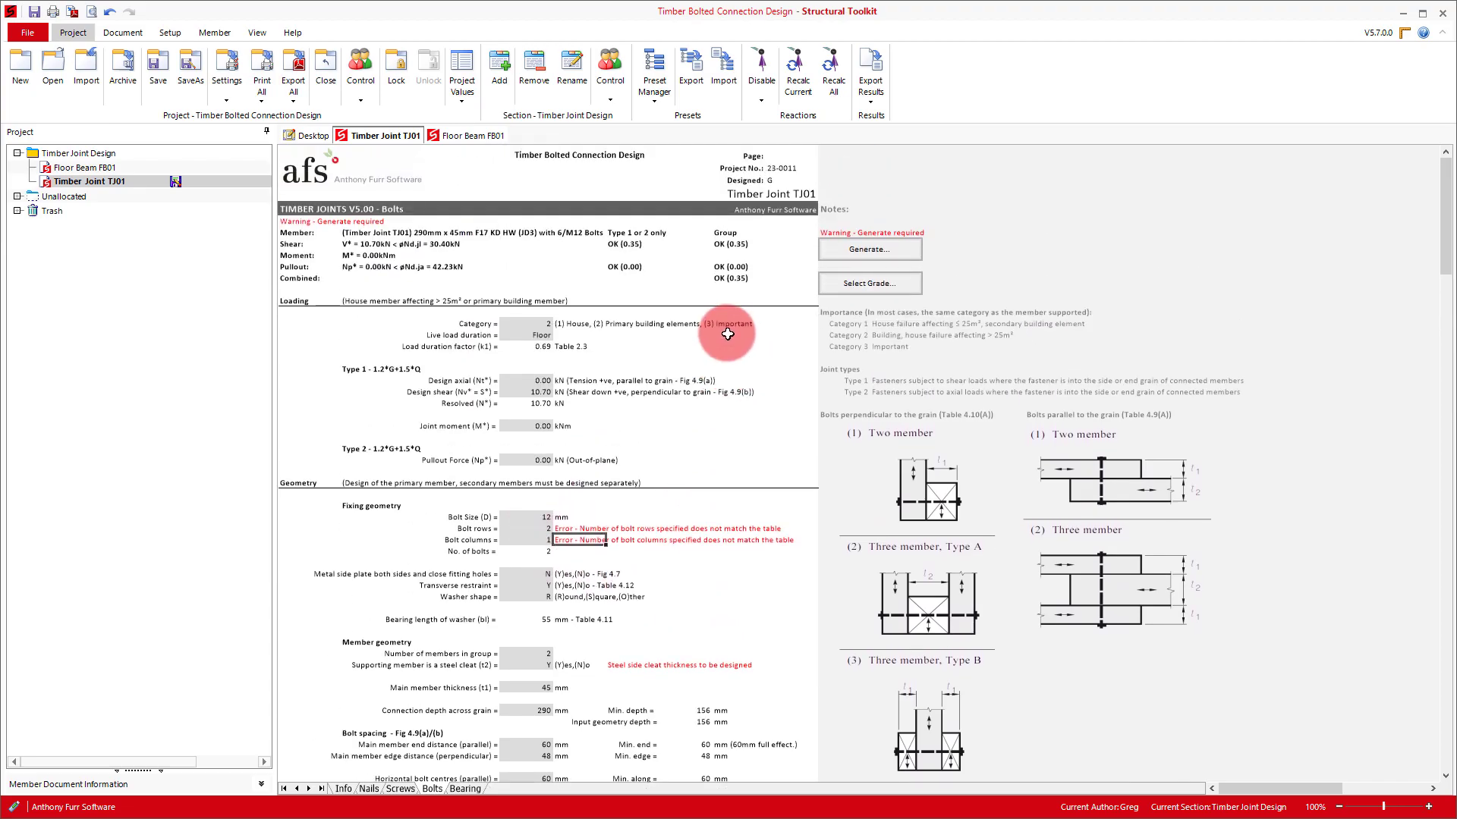
pyautogui.click(850, 249)
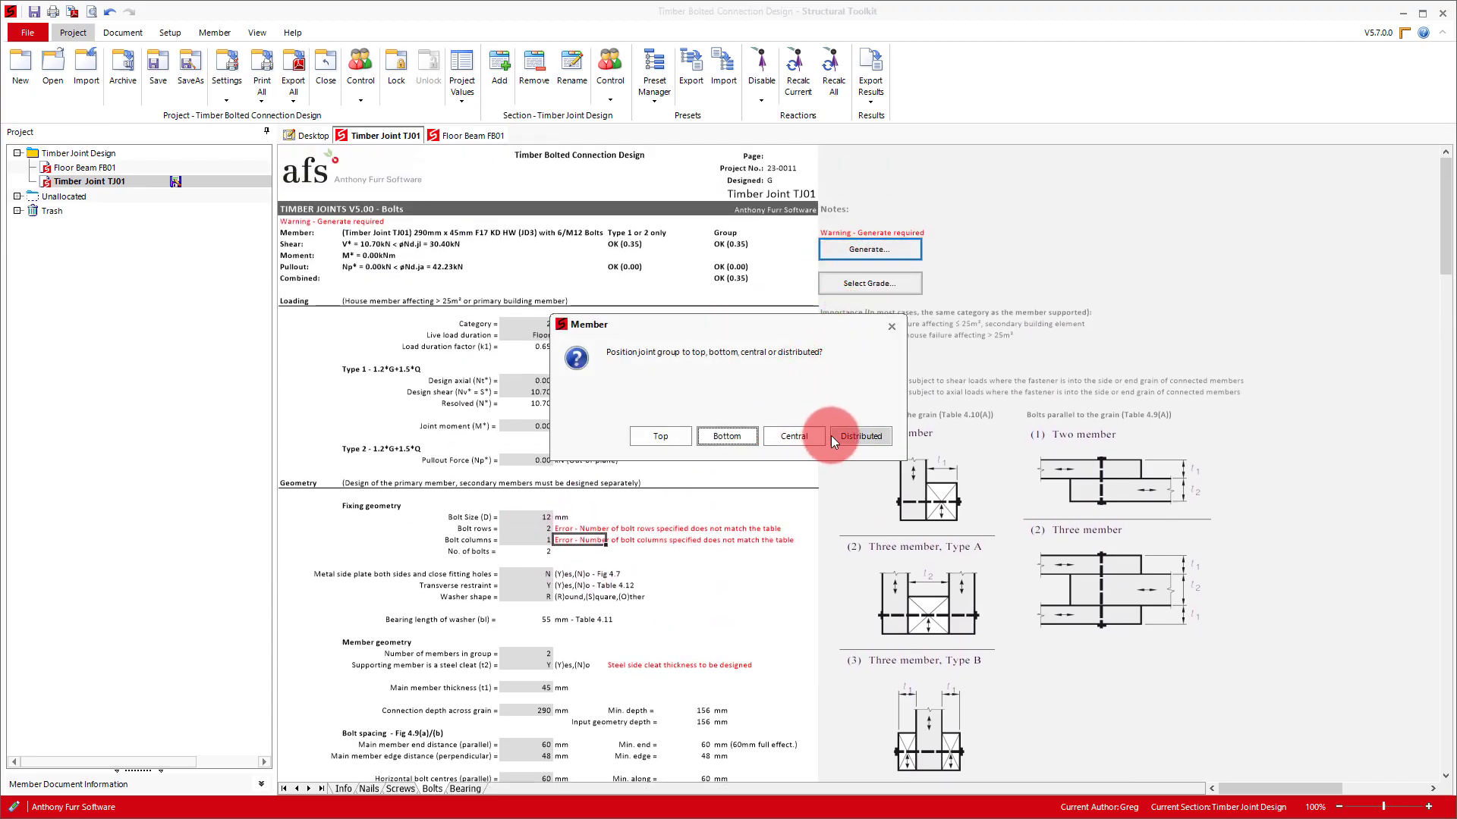
pyautogui.click(830, 436)
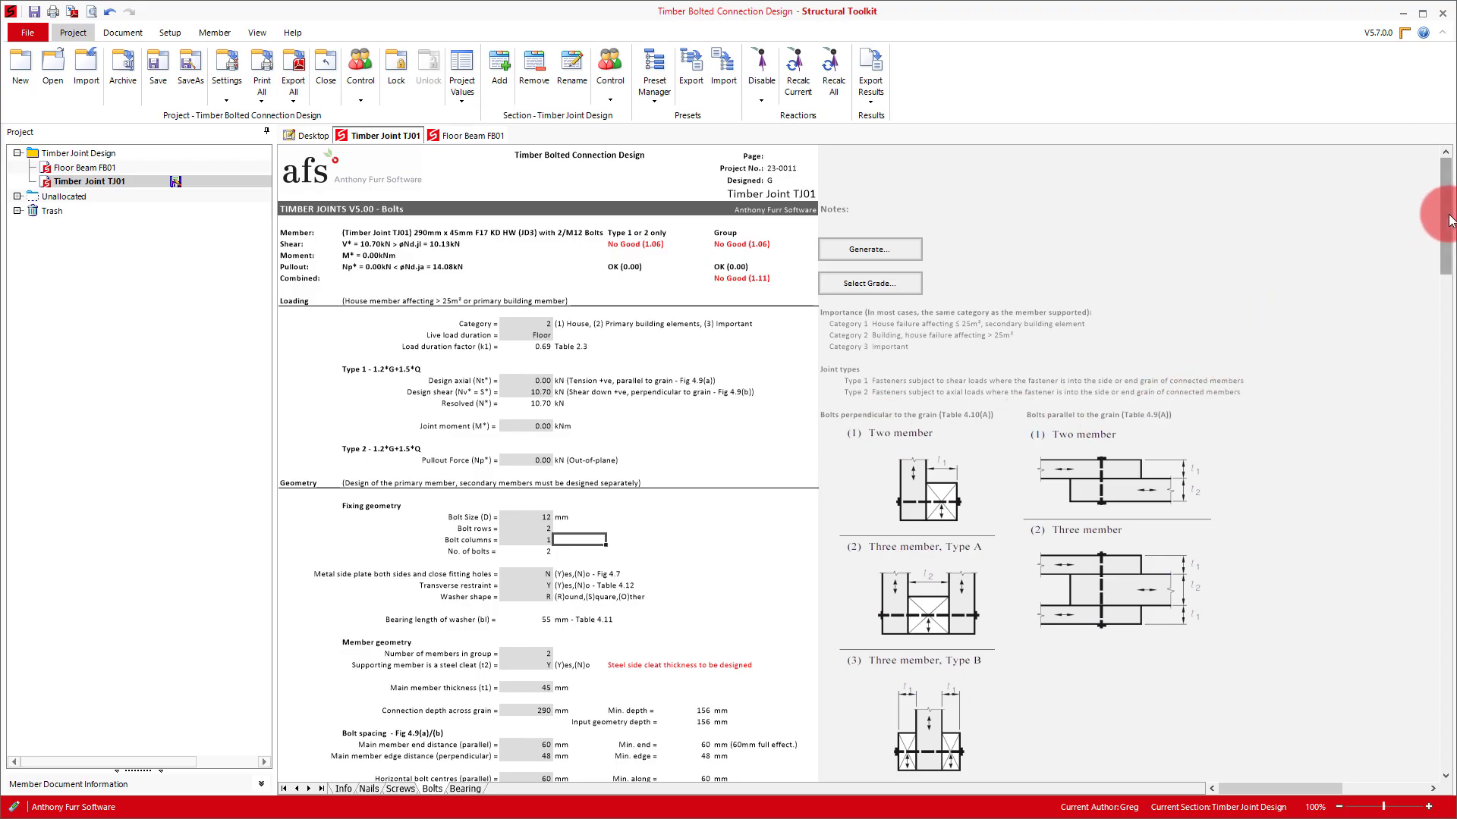
# Step: Split the sheet into two panes and bring up the Type 1 joint calculations (10.13 kN, No Good 1.06)
pyautogui.moveTo(1436, 213); pyautogui.dragTo(1414, 628)
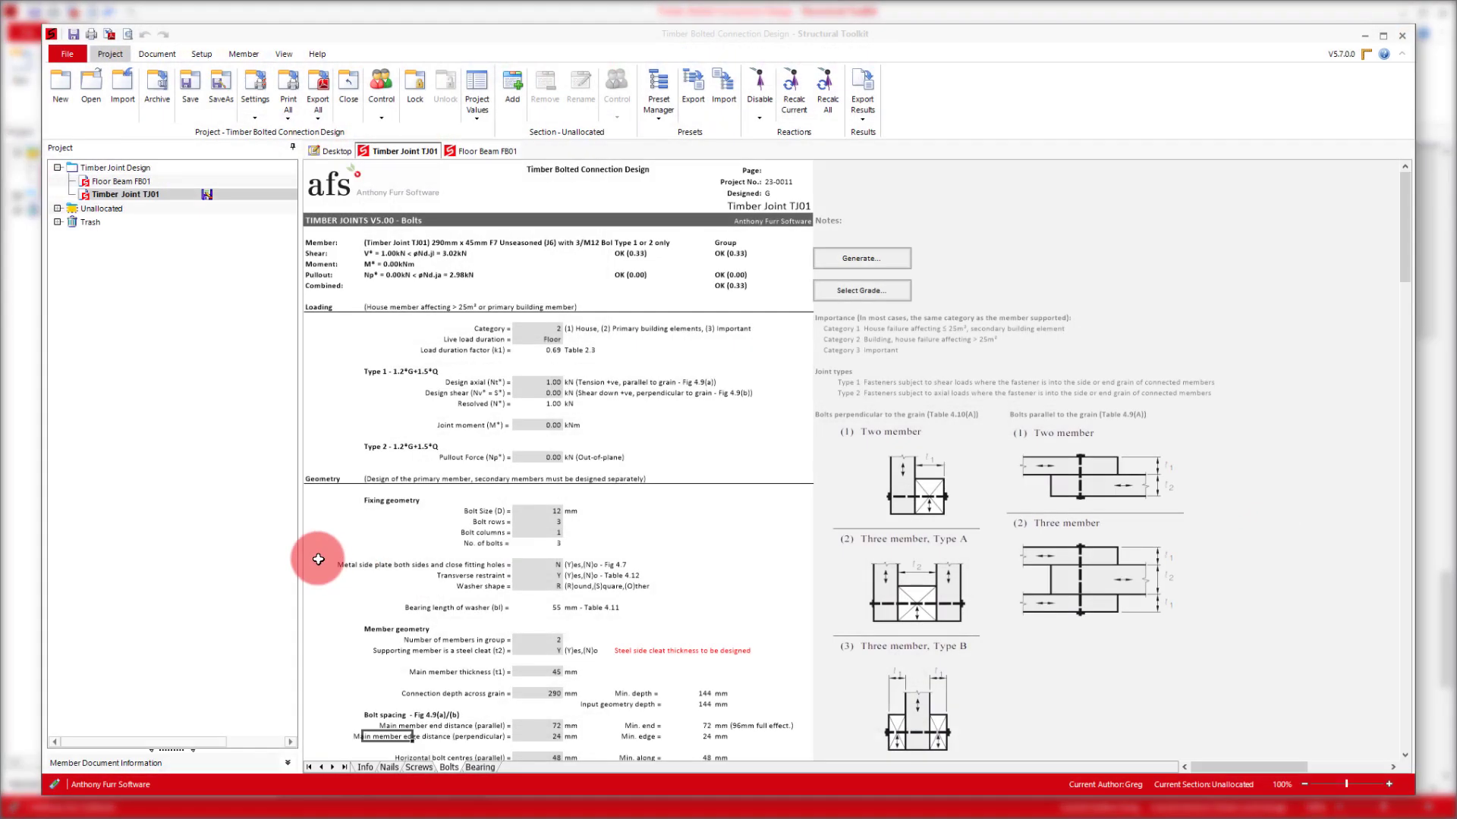
pyautogui.click(292, 567)
pyautogui.rightClick(318, 558)
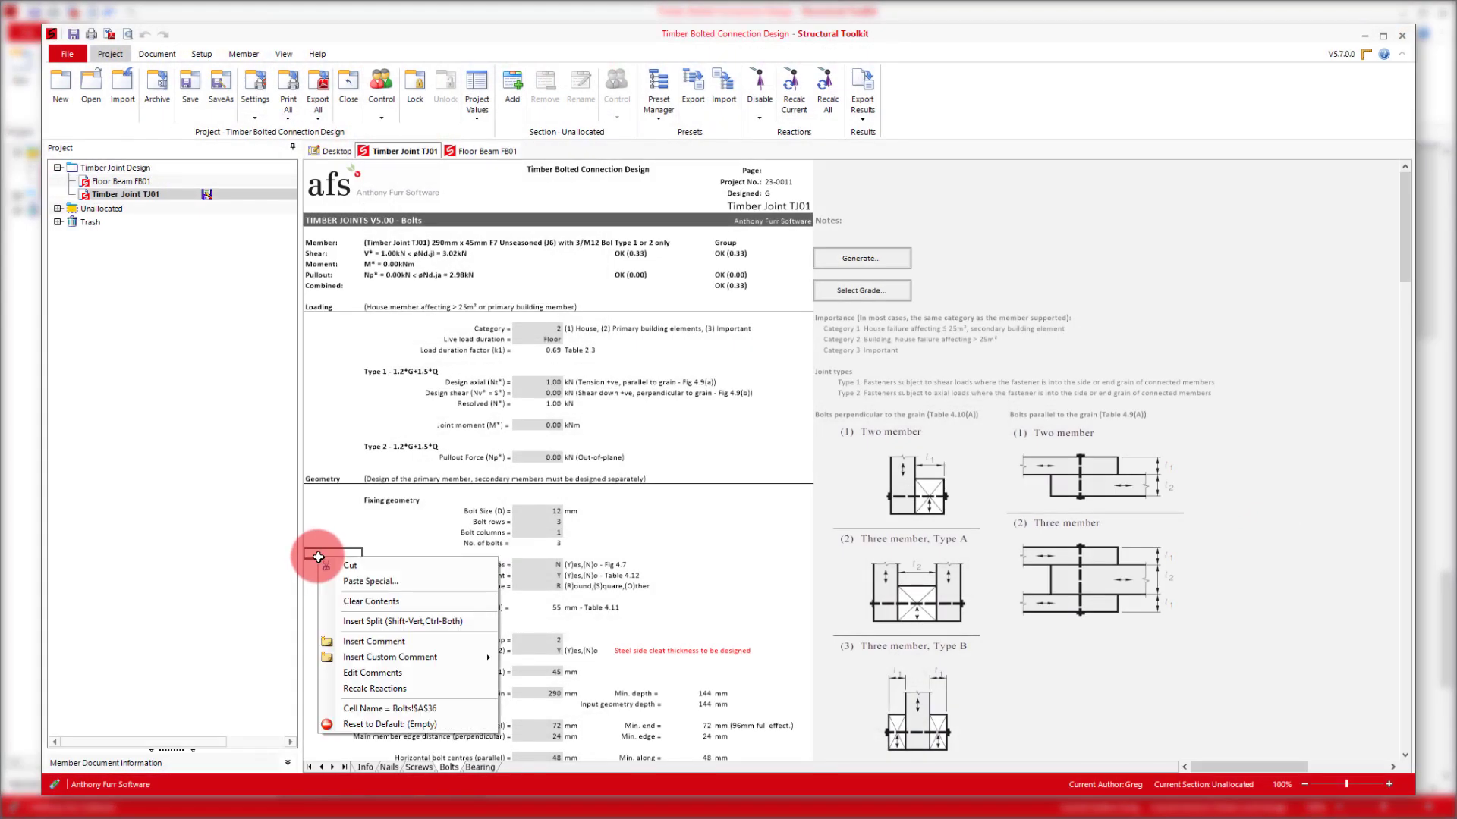
pyautogui.click(335, 598)
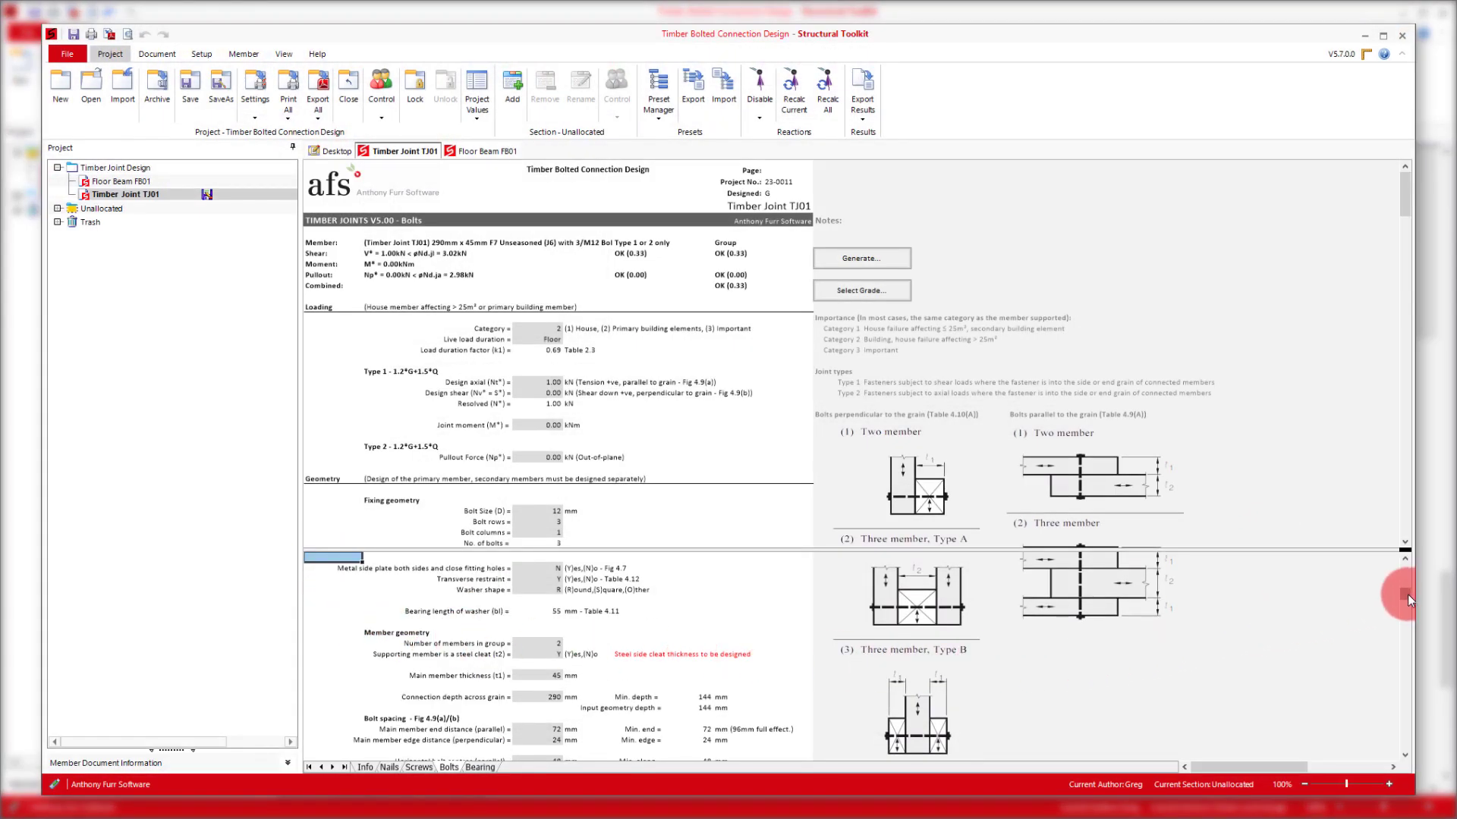
pyautogui.moveTo(1408, 594); pyautogui.dragTo(1390, 713)
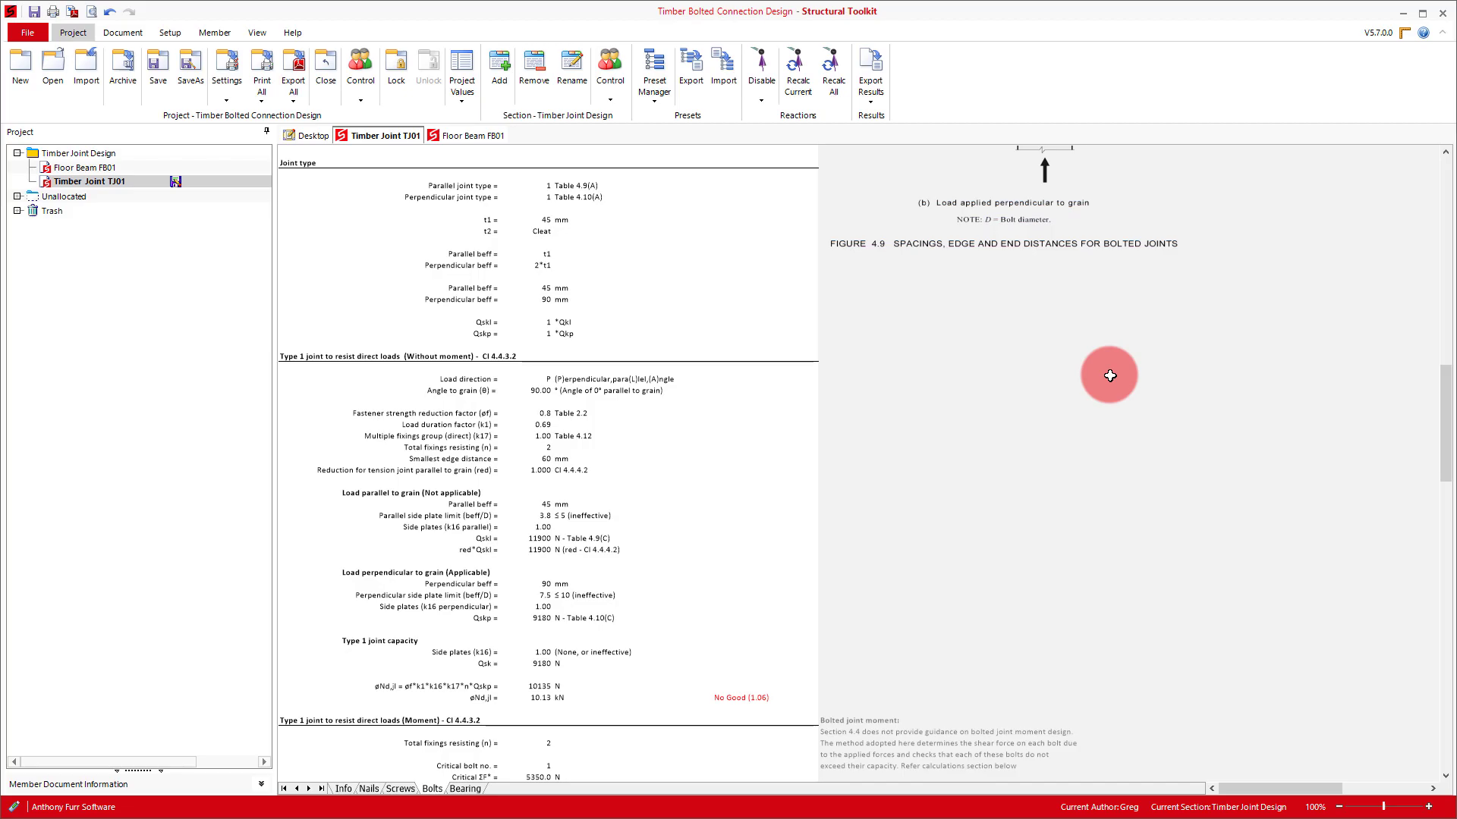
# Step: Scan across the Calculations table, then return to the Type 1 moment check showing ratio 1.06
pyautogui.moveTo(1443, 396); pyautogui.dragTo(1412, 710)
pyautogui.moveTo(1219, 789); pyautogui.dragTo(1319, 808)
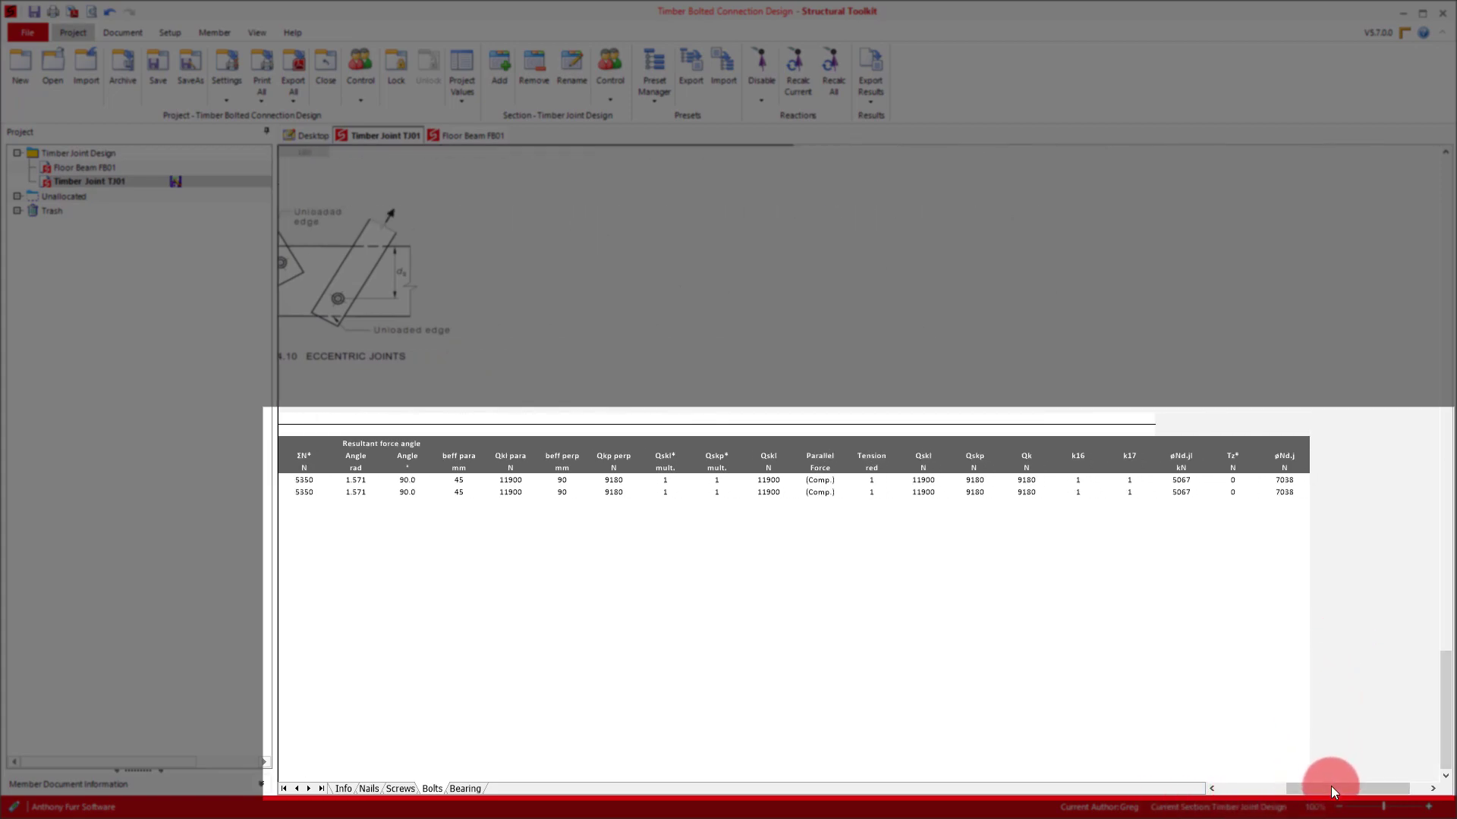
pyautogui.moveTo(1330, 789); pyautogui.dragTo(1259, 789)
pyautogui.moveTo(1408, 715); pyautogui.dragTo(1373, 483)
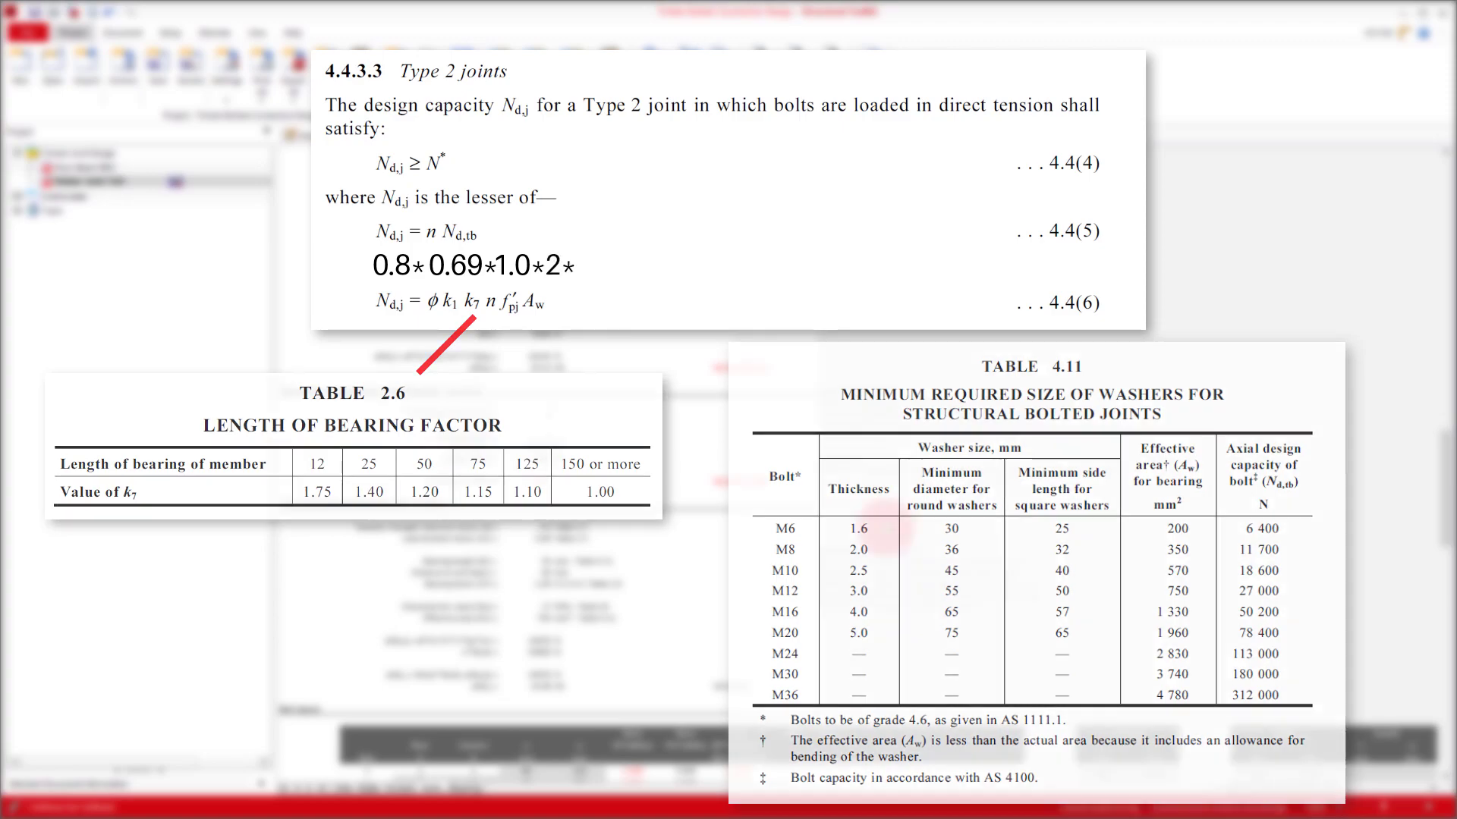
pyautogui.click(885, 527)
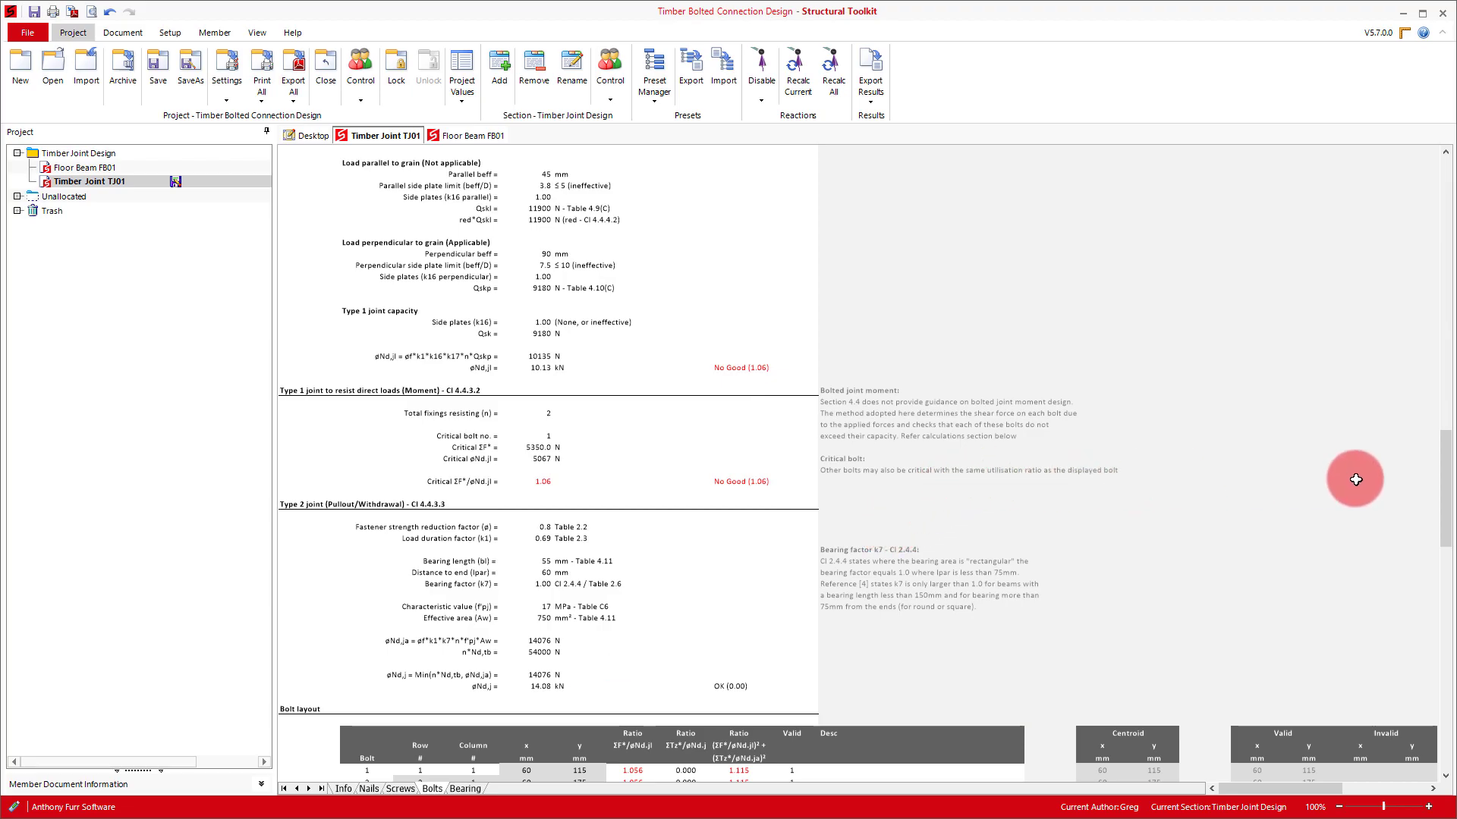
# Step: Check the bolt layout plot, then return to the Bolts summary showing 2/M12 bolts failing shear and combined checks
pyautogui.moveTo(1445, 487); pyautogui.dragTo(1446, 676)
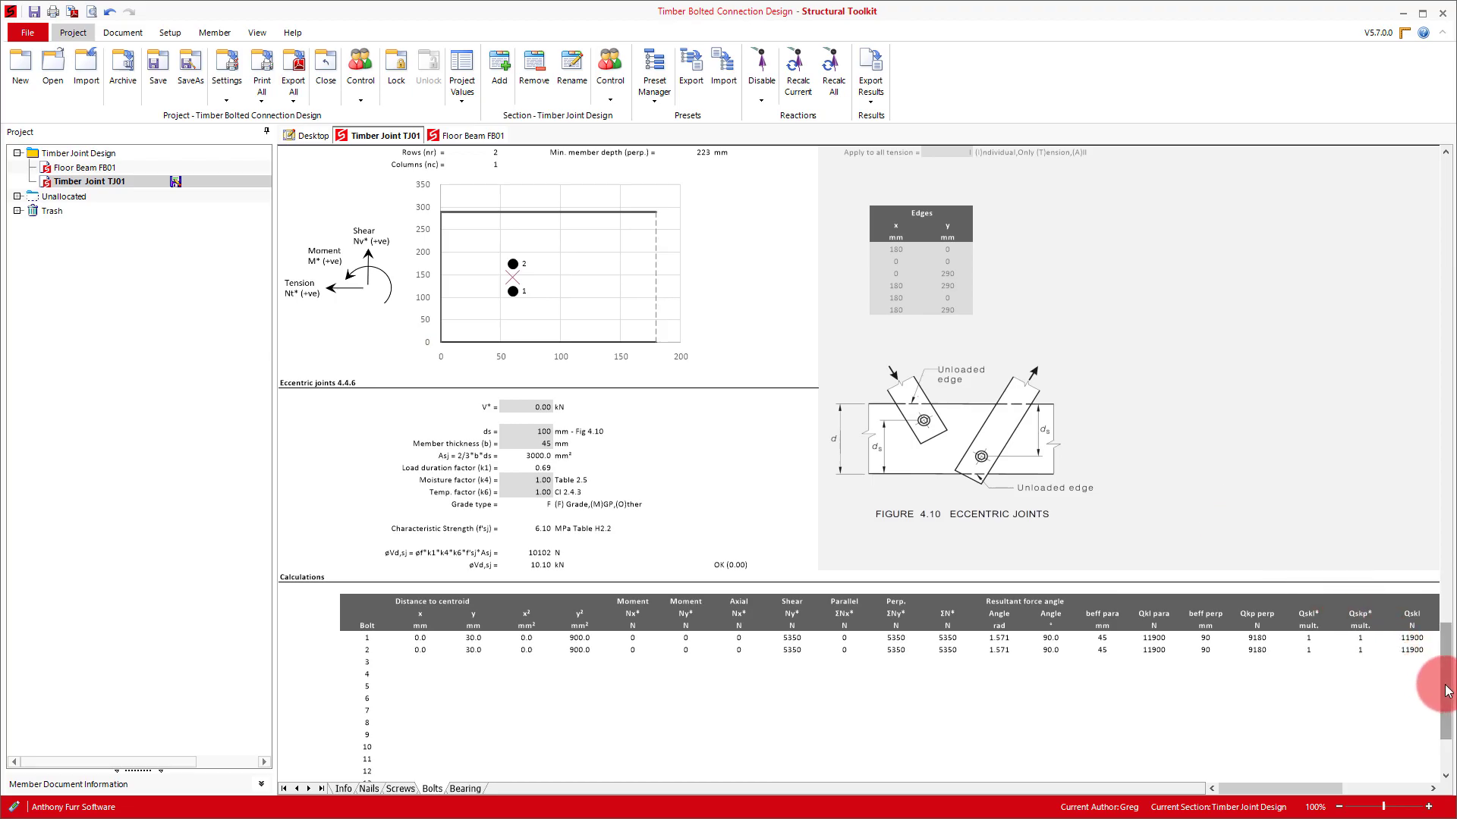
pyautogui.moveTo(1446, 680); pyautogui.dragTo(1453, 220)
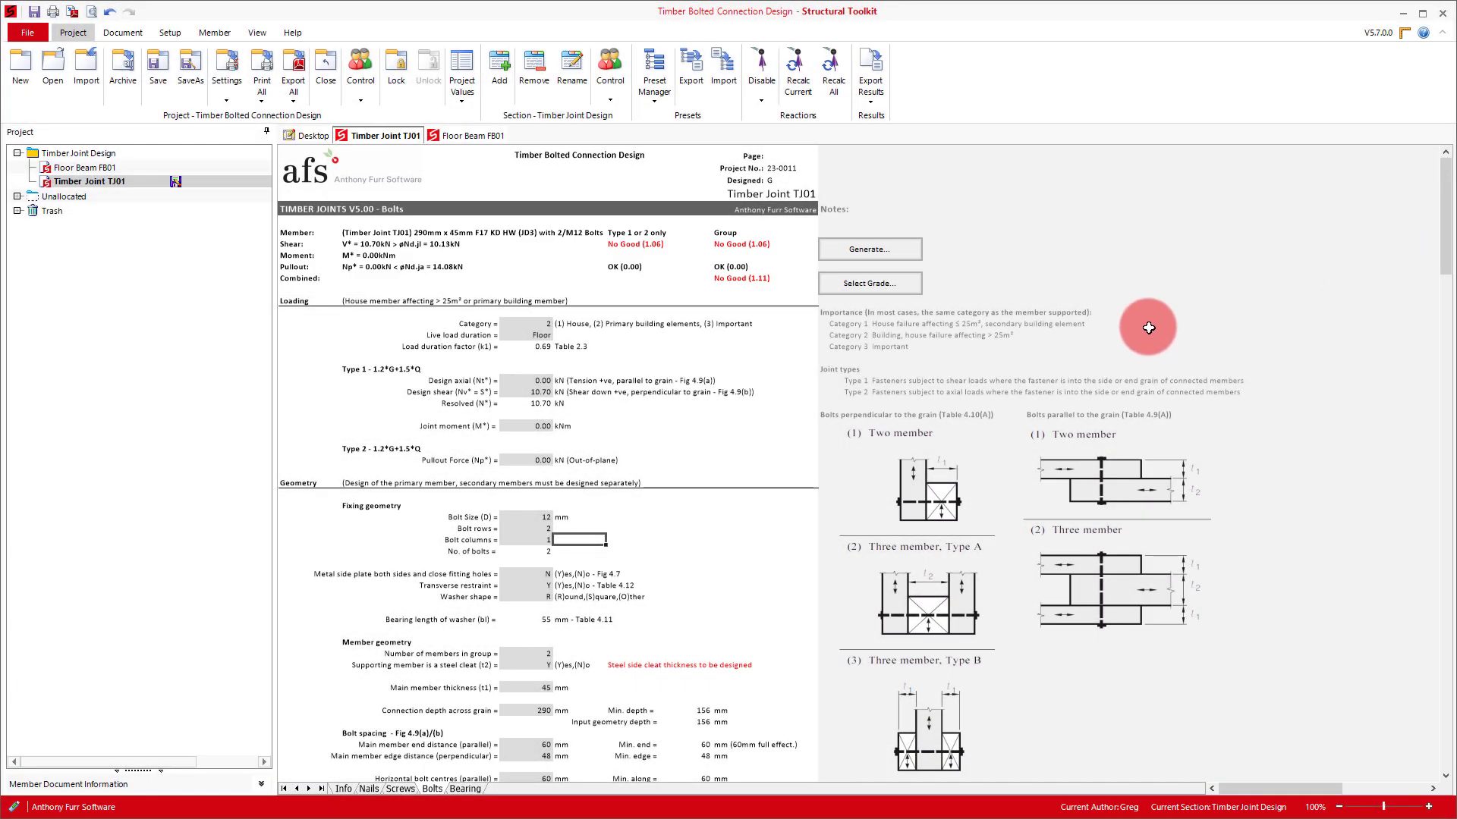
# Step: Set Bolt rows to 3 and regenerate the layout as Central, giving 3/M12 bolts passing at 0.70
pyautogui.click(540, 529)
pyautogui.write('3')
pyautogui.press('Tab')
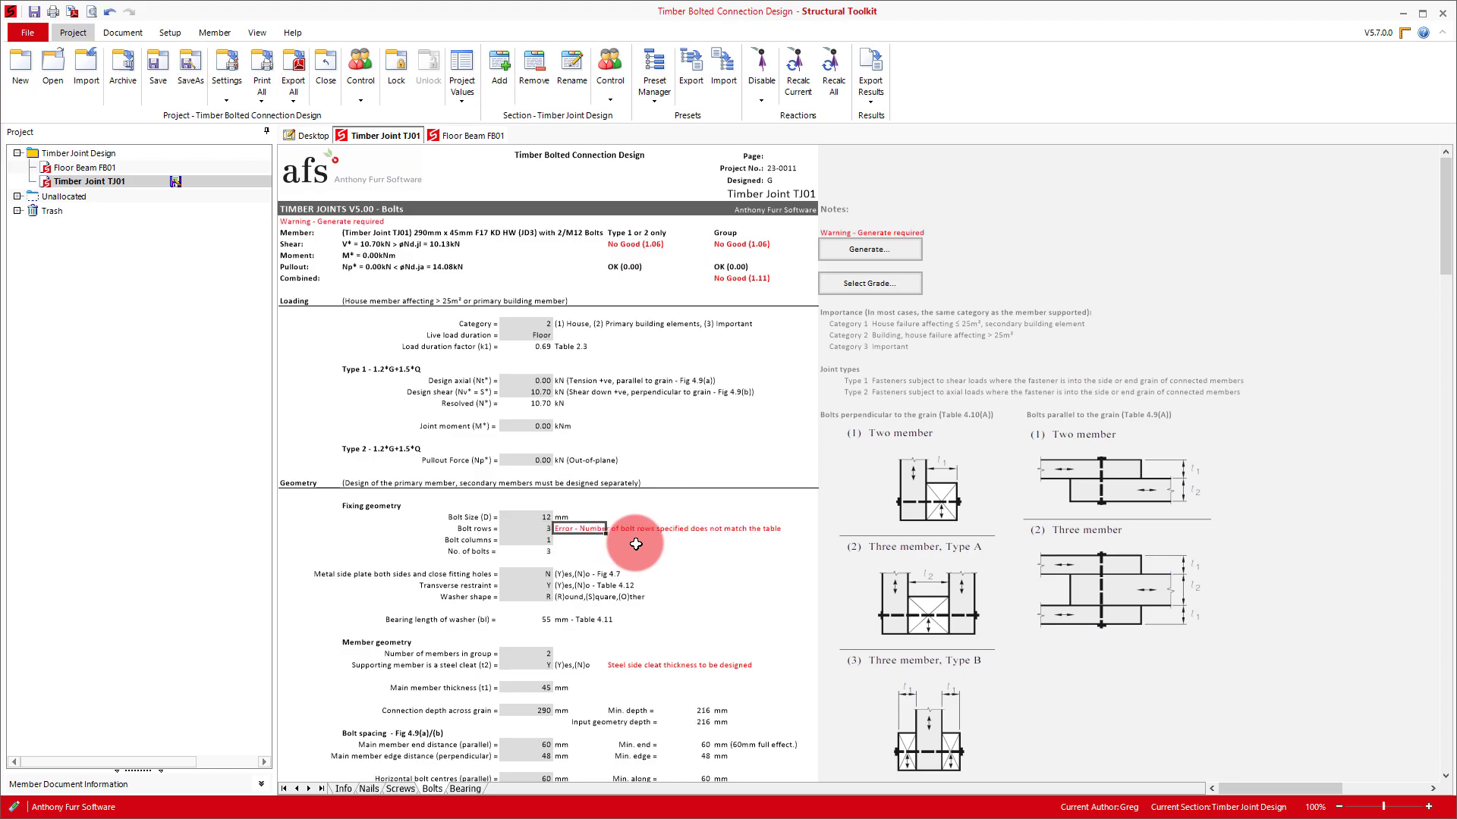
pyautogui.click(870, 250)
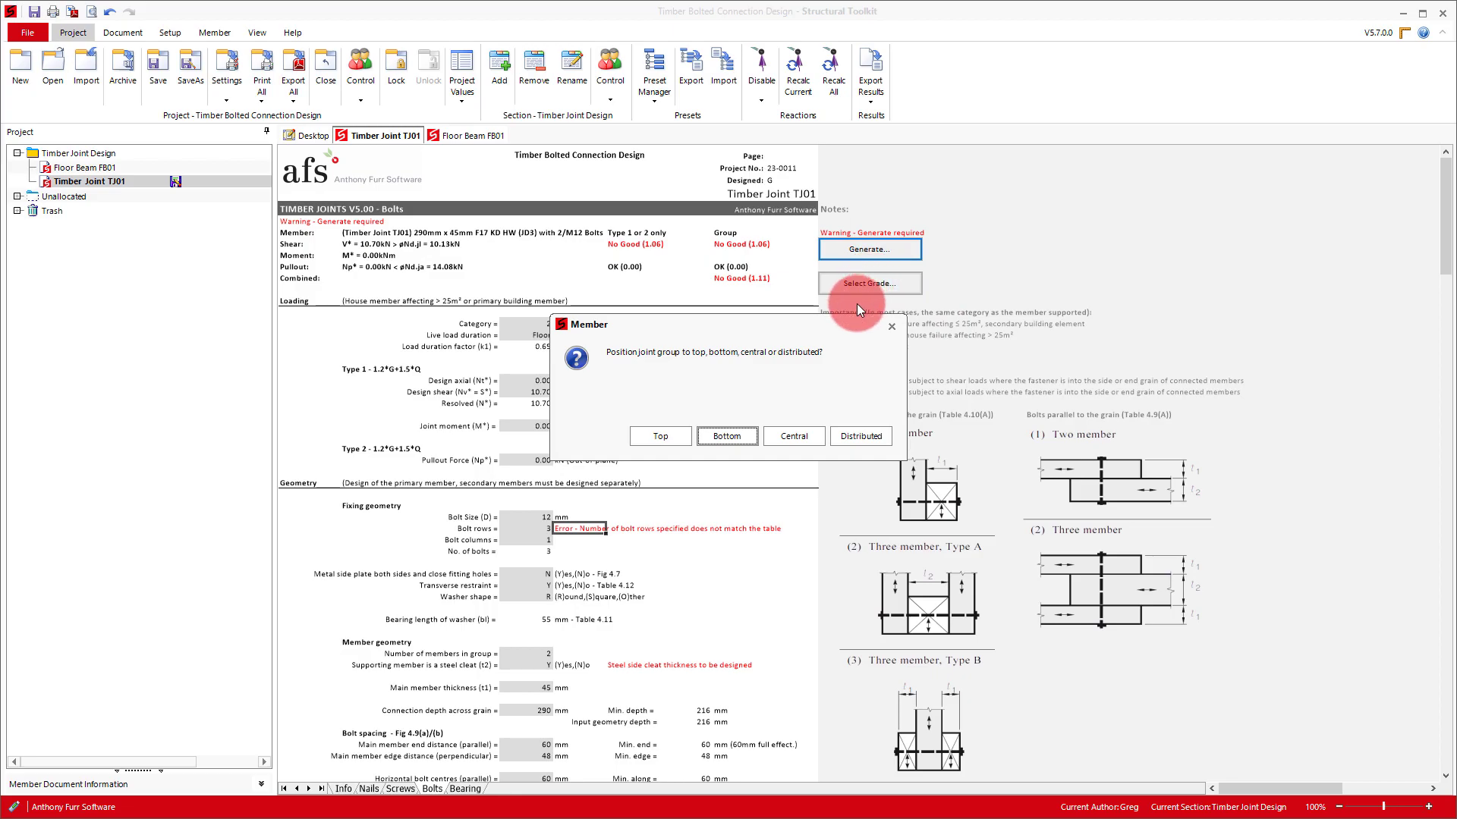
pyautogui.click(798, 439)
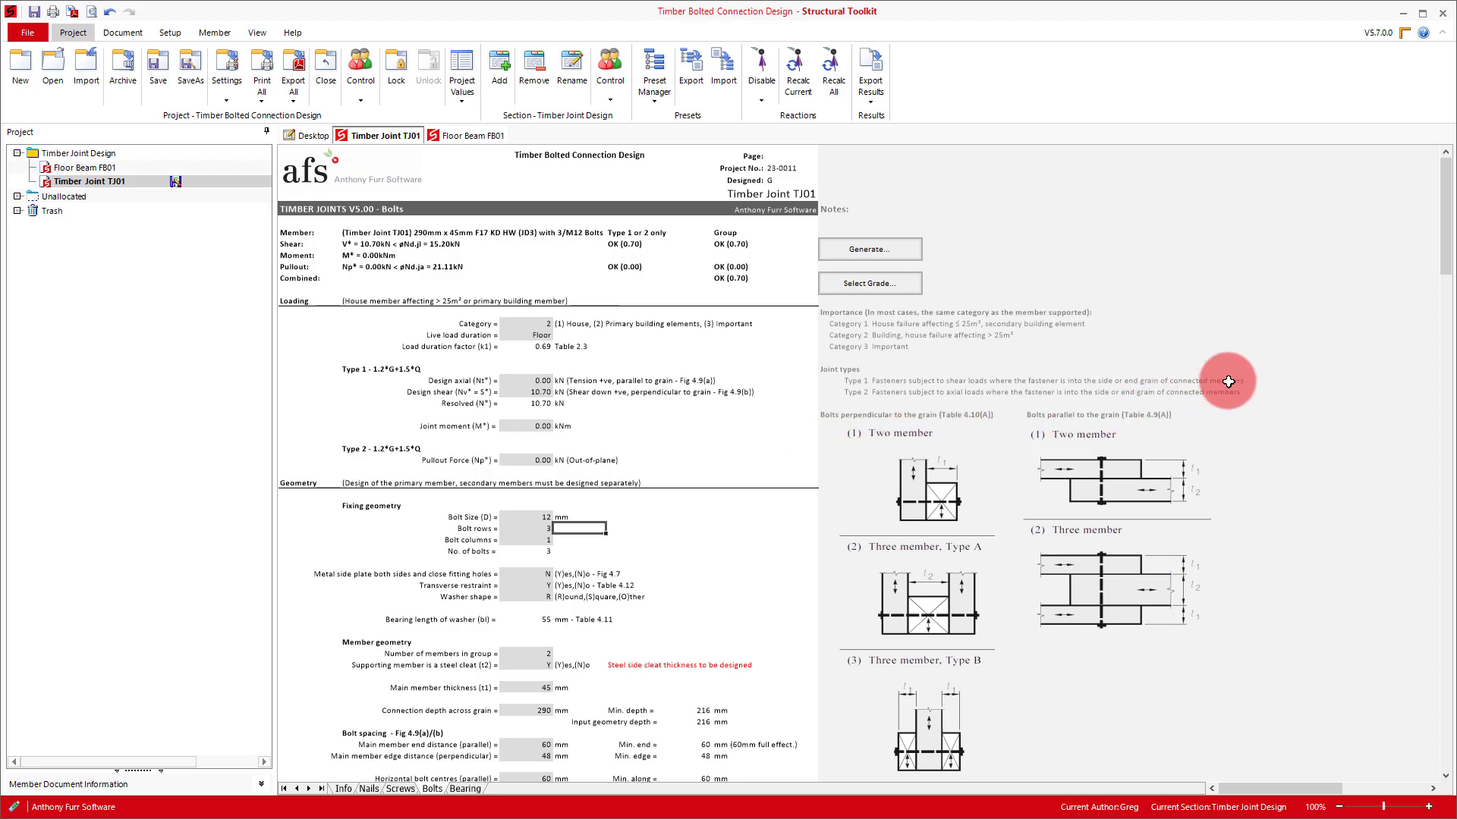
# Step: Scroll to the bolt layout plot showing three bolts in one column at x 60 mm, max ratio 0.704
pyautogui.moveTo(1444, 227); pyautogui.dragTo(1450, 677)
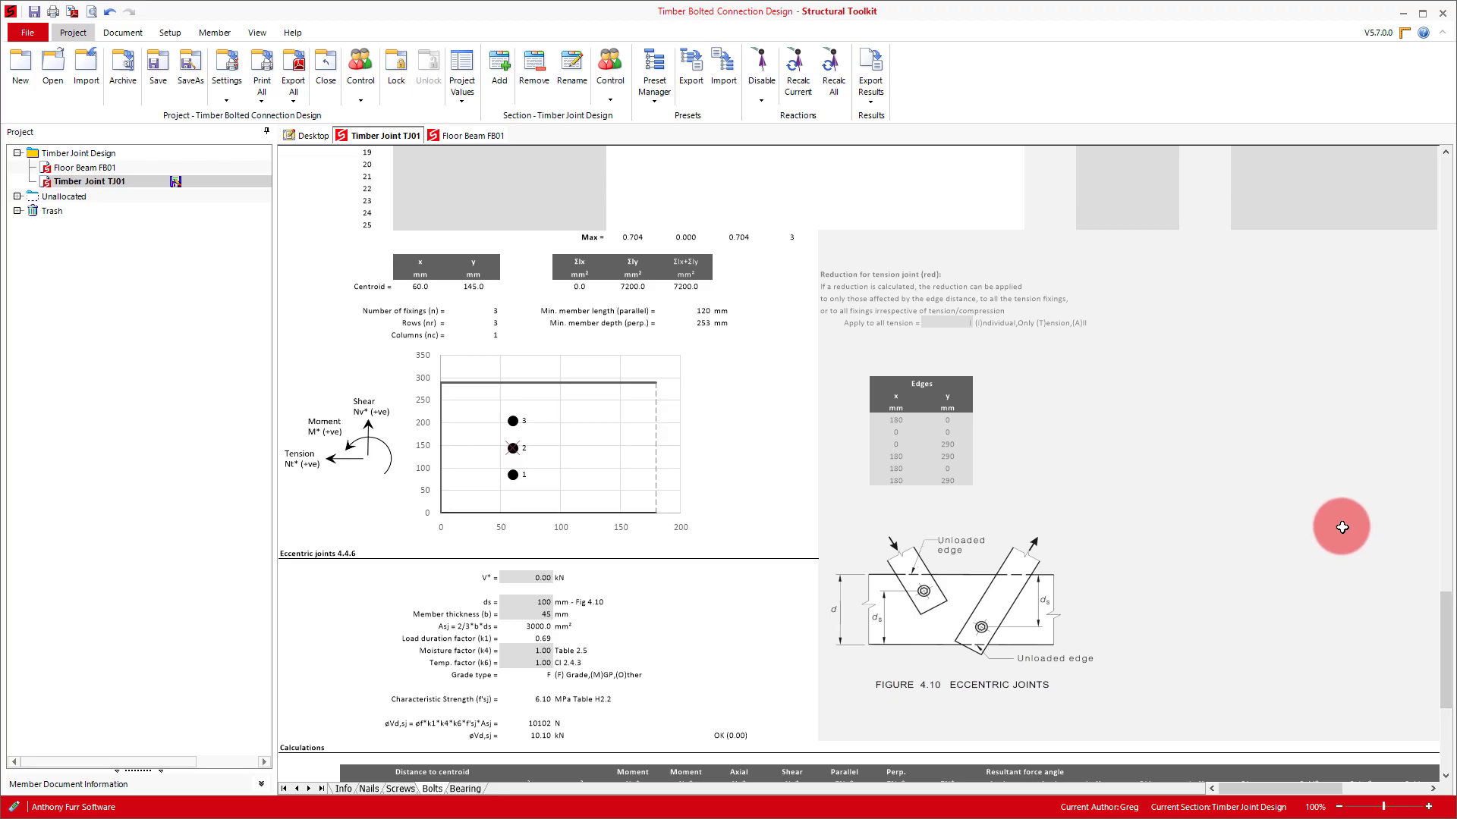